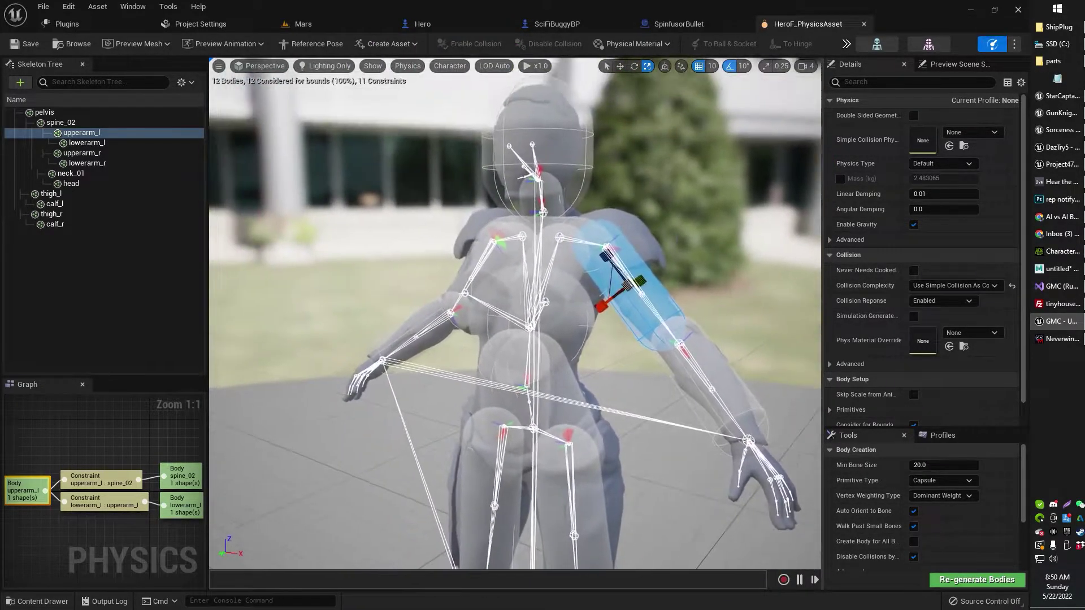
Switch the HeroF physics asset preview to Lit shading and frame the whole character
left_click(332, 68)
left_click(335, 97)
right_click_drag(615, 194, 630, 219)
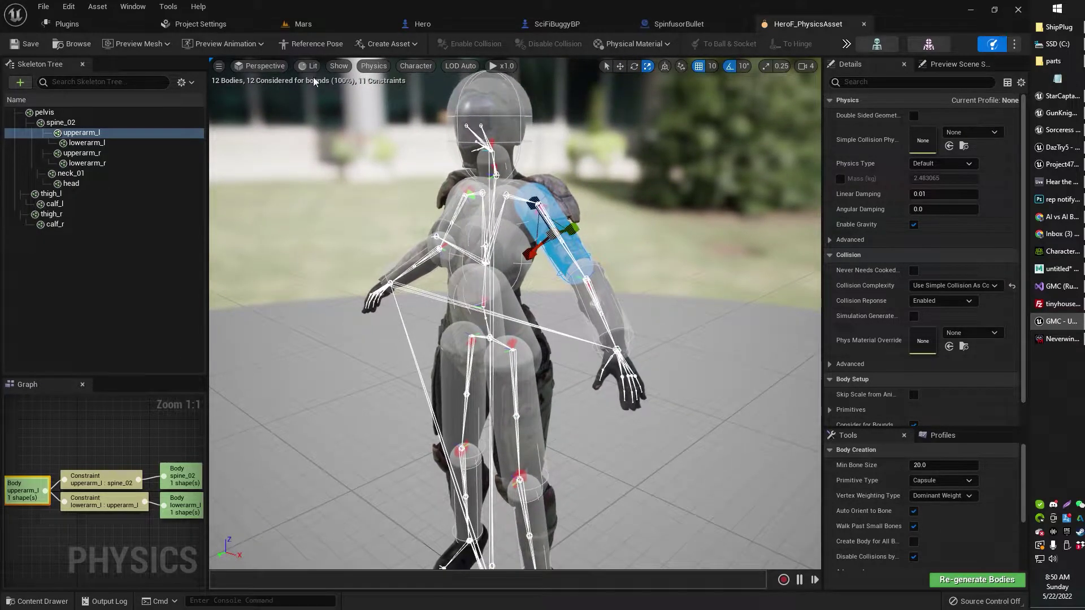
Open HeroMale_PhysicsAsset from the Herom content folder and dock its editor beside the Mars level
left_click(302, 24)
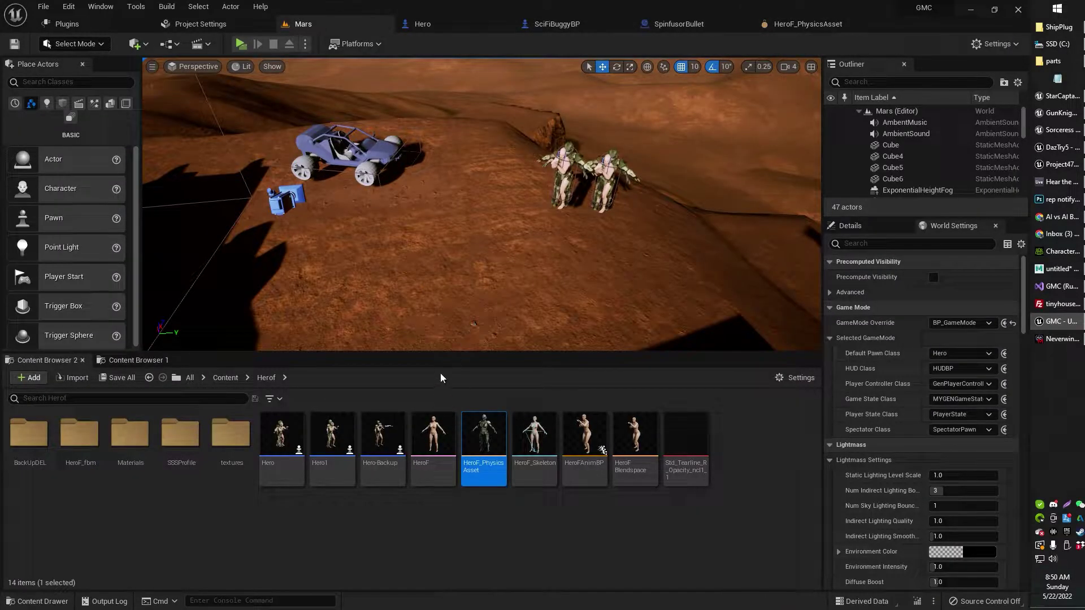
left_click(224, 377)
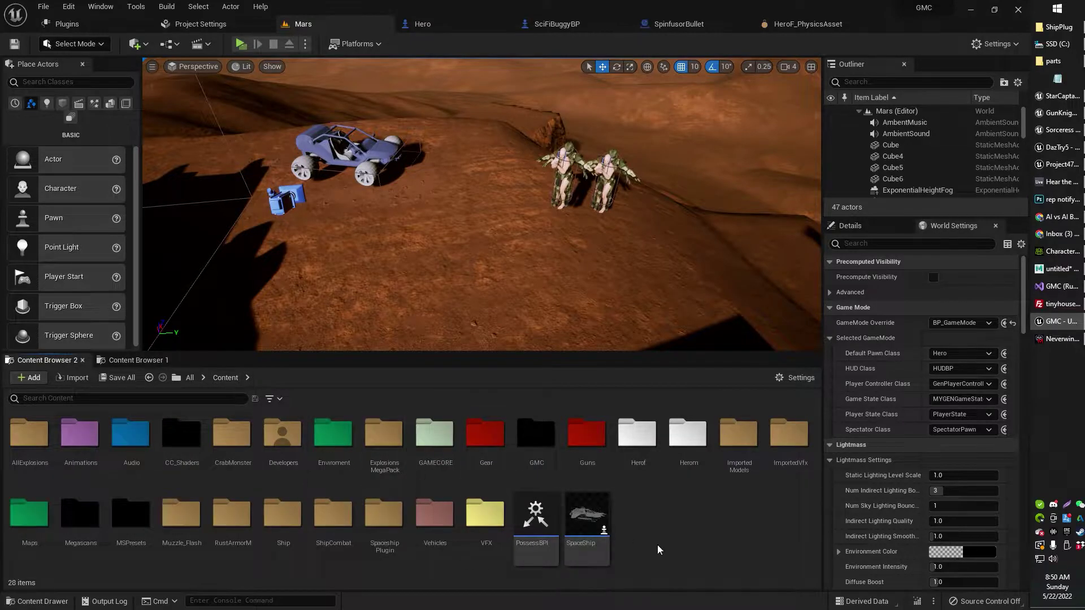
double_click(688, 435)
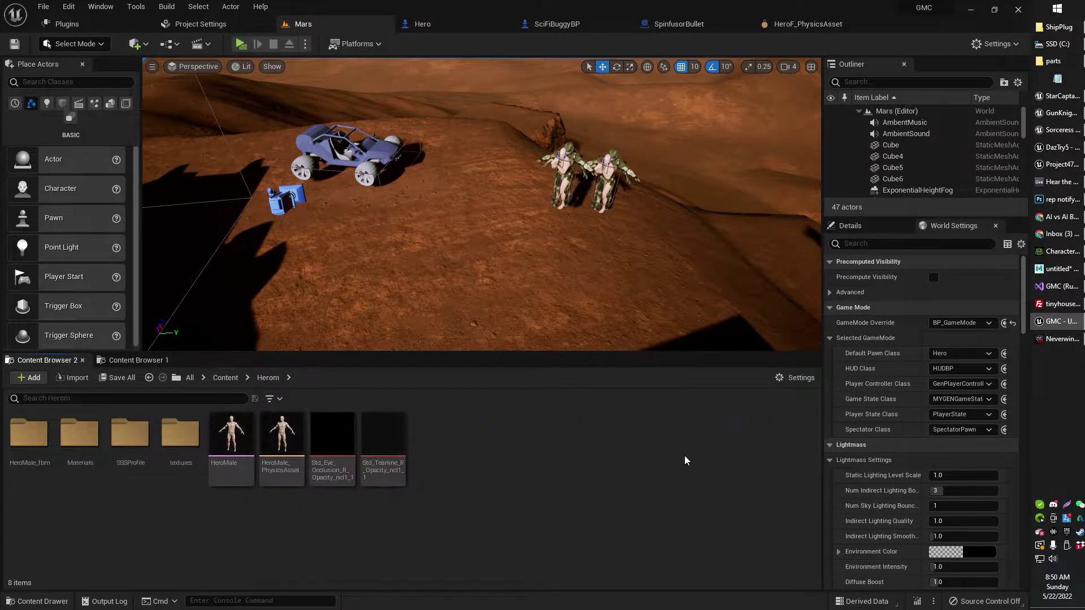
double_click(283, 447)
mouse_move(234, 88)
right_mouse_down()
mouse_move(291, 90)
mouse_move(233, 88)
right_mouse_up()
left_click_drag(132, 37, 422, 28)
Look up the physics asset creation options for the HeroMale skeletal mesh in the Herom folder
left_click(320, 24)
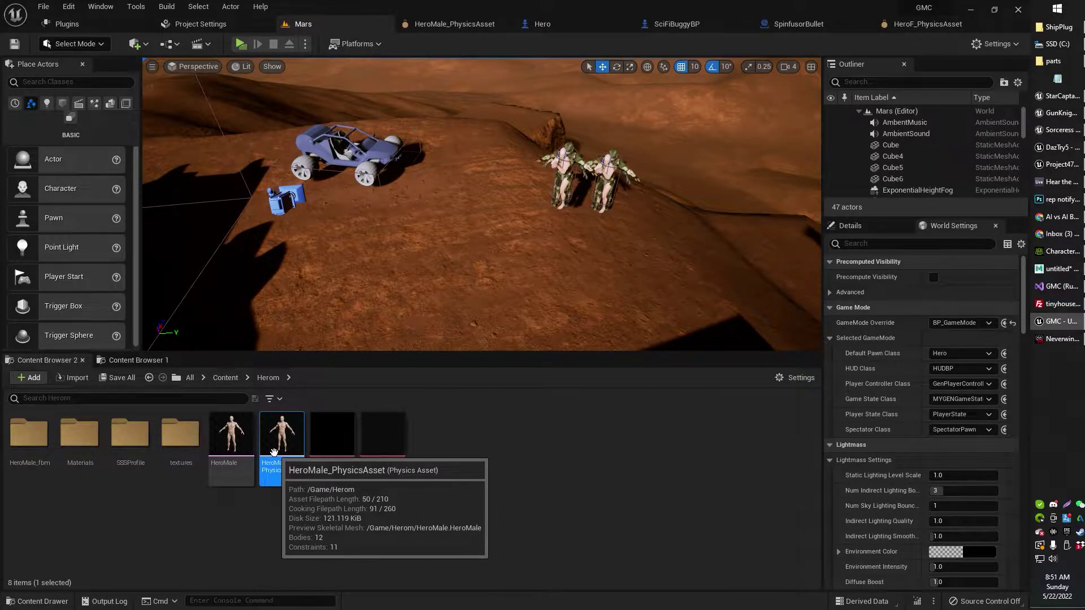
right_click(229, 432)
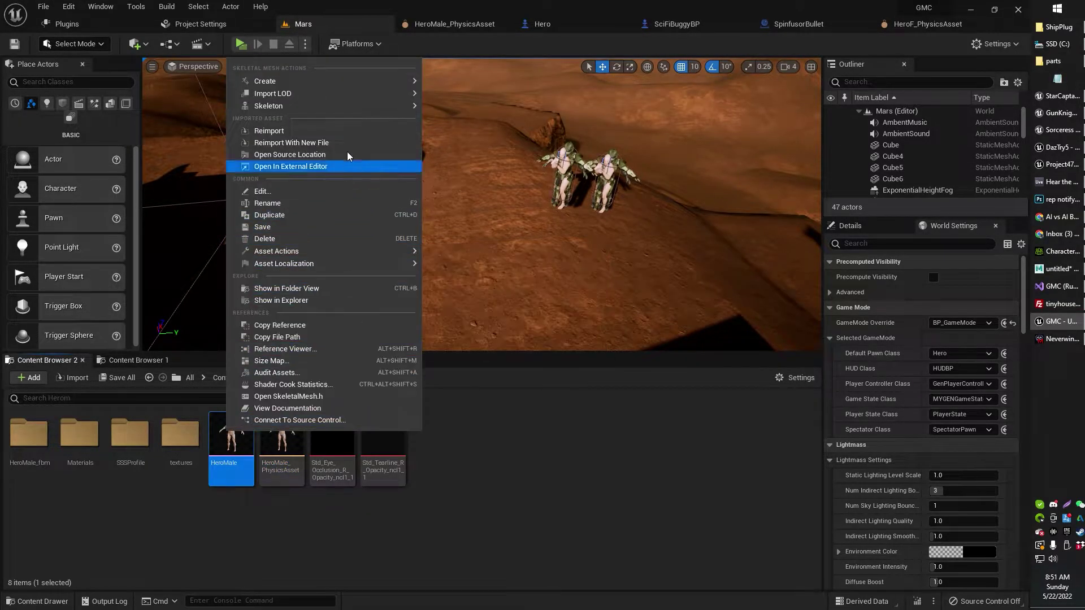
mouse_move(372, 81)
mouse_move(456, 100)
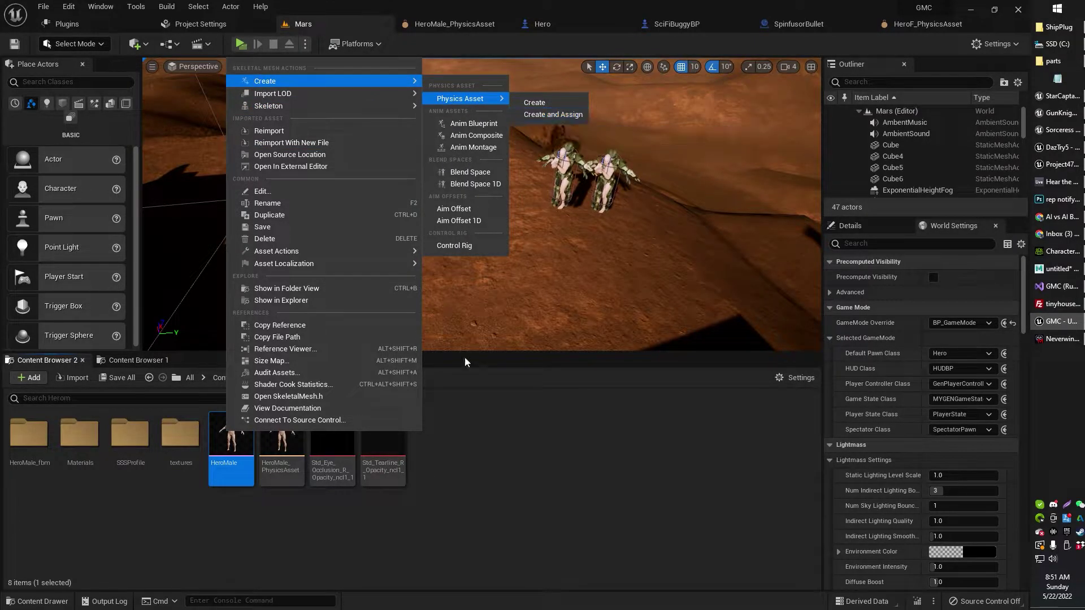
left_click(237, 472)
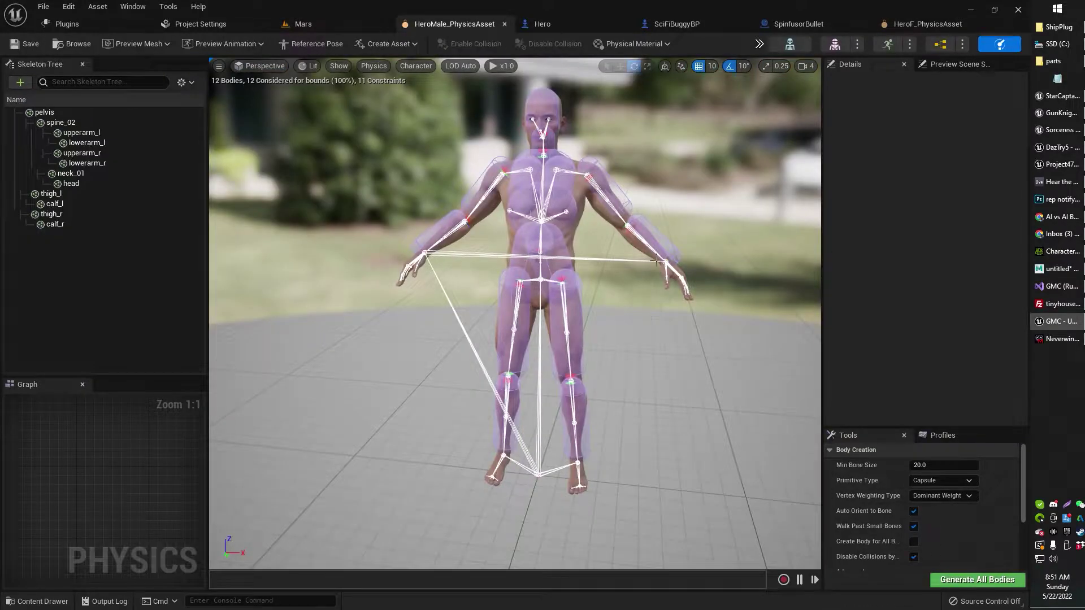
Check the male hero's upper and lower arm capsules on both sides by selecting them one after another
right_click_drag(657, 261, 687, 246)
key("w")
left_click_drag(508, 271, 658, 253)
left_click(610, 238)
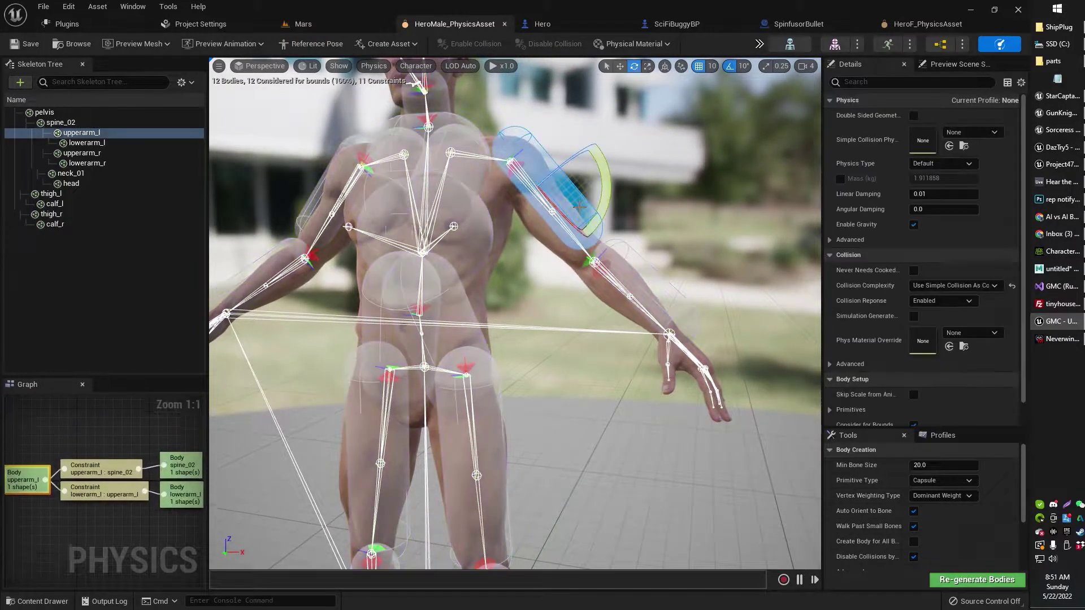
left_click(641, 269)
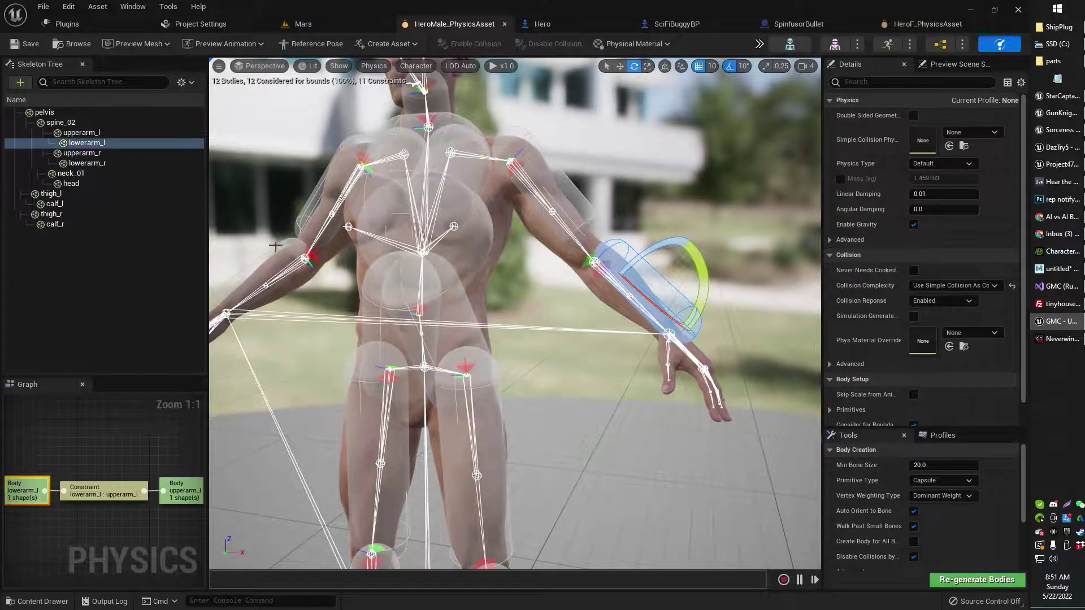
left_click(305, 207)
left_click(272, 276)
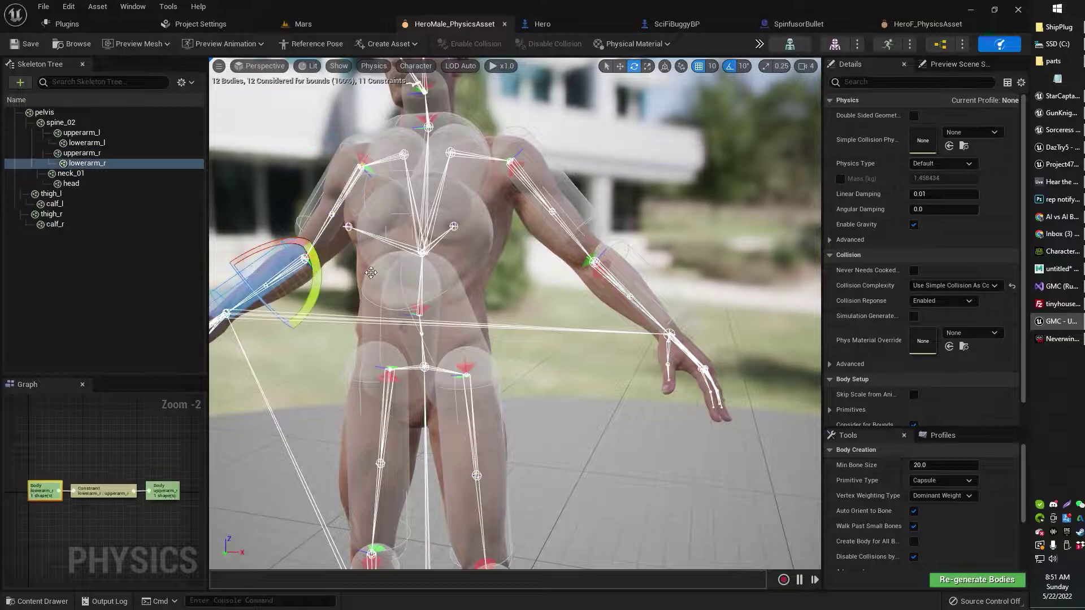
Examine from several angles how the male hero's collision bodies fit the arms, torso and legs
right_click_drag(289, 286, 255, 305)
key("d")
key("e")
key("w")
key("a")
key("s")
key("q")
key("s")
right_click_drag(651, 257, 659, 256)
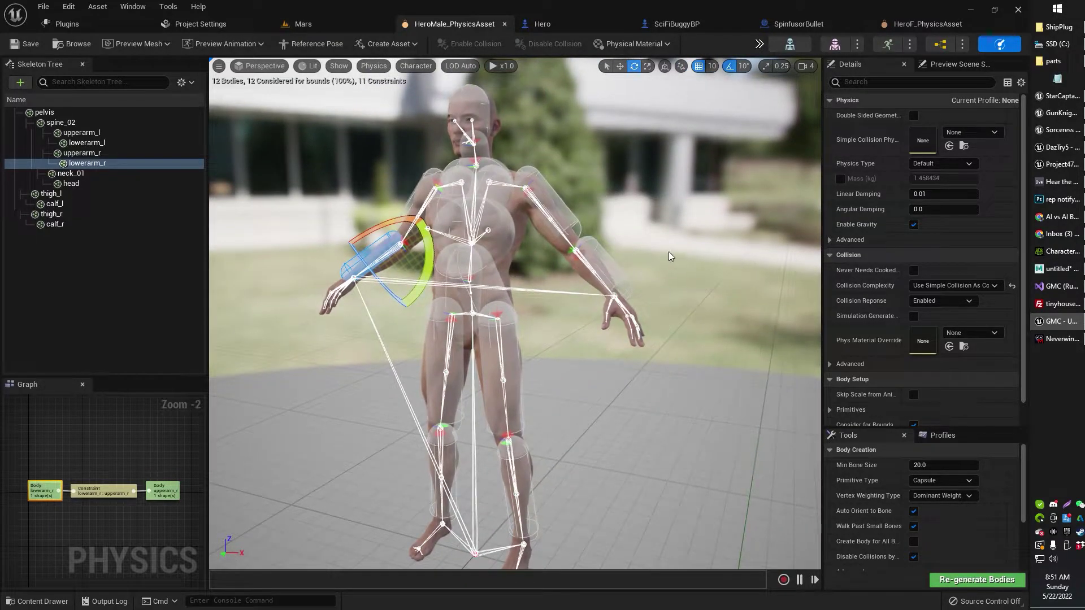
right_click_drag(754, 411, 755, 411)
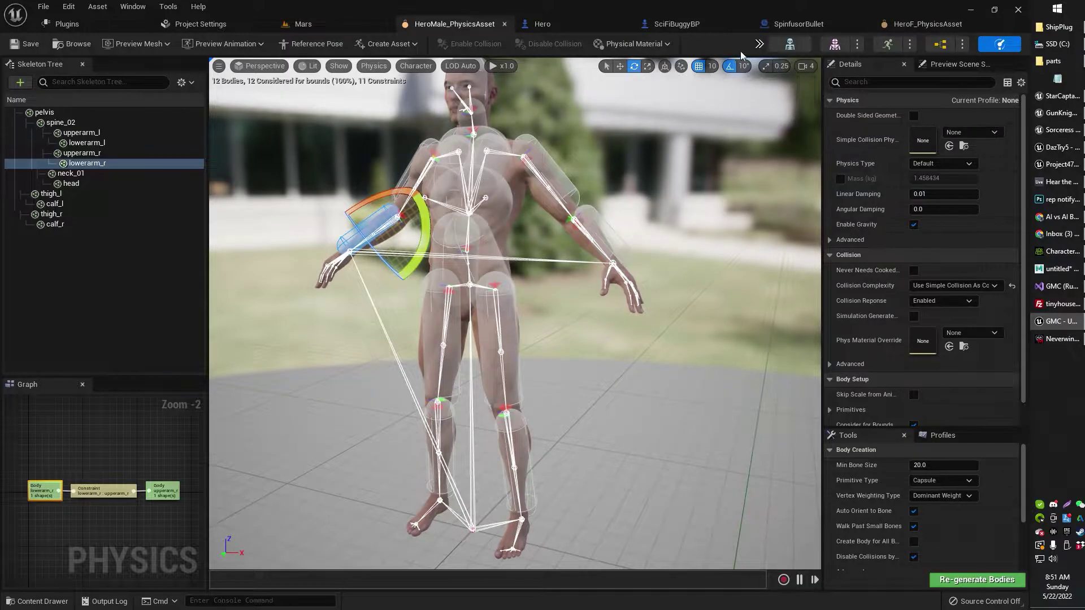
Simulate the male hero's ragdoll at normal speed, then stop the simulation
left_click(757, 45)
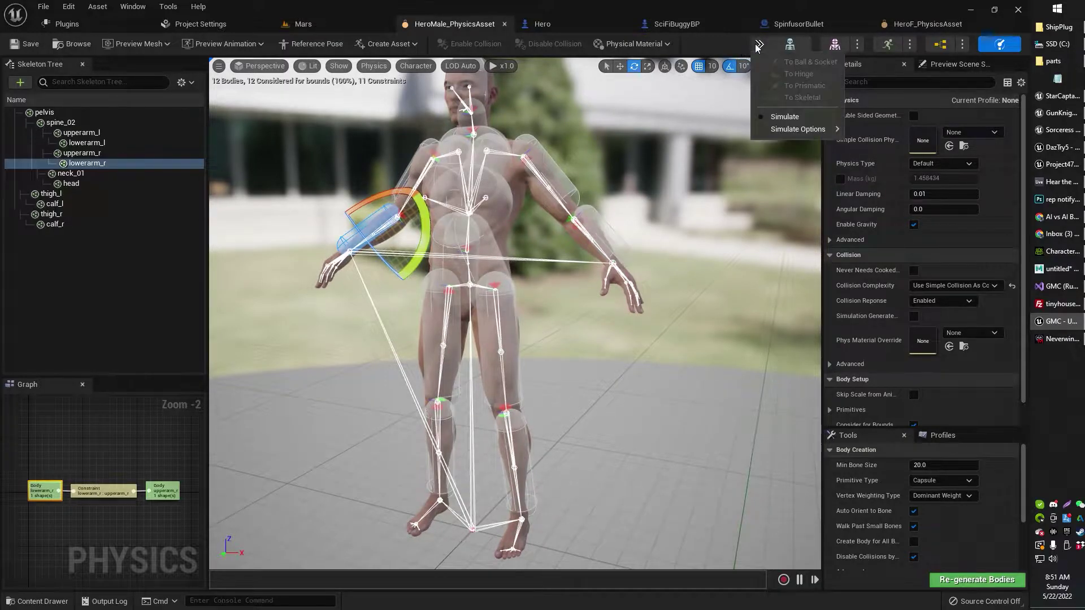
left_click(777, 120)
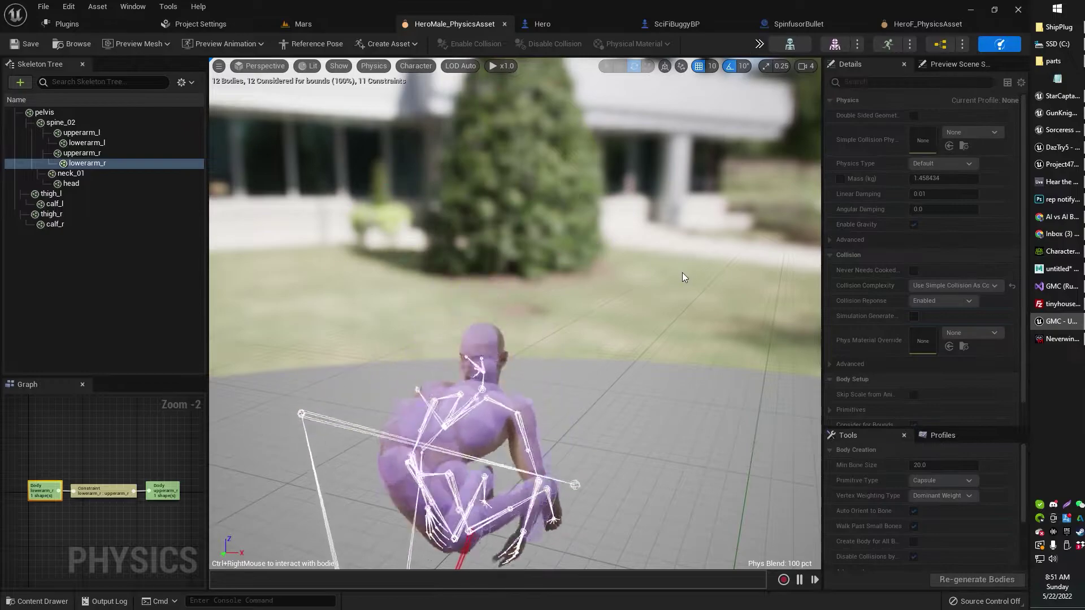
mouse_move(681, 275)
right_mouse_down()
mouse_move(682, 345)
mouse_move(678, 272)
right_mouse_up()
key("Escape")
Set the playback speed to x0.25 and simulate the male hero's ragdoll again, watching how it collapses
left_click(505, 67)
key("alt+s")
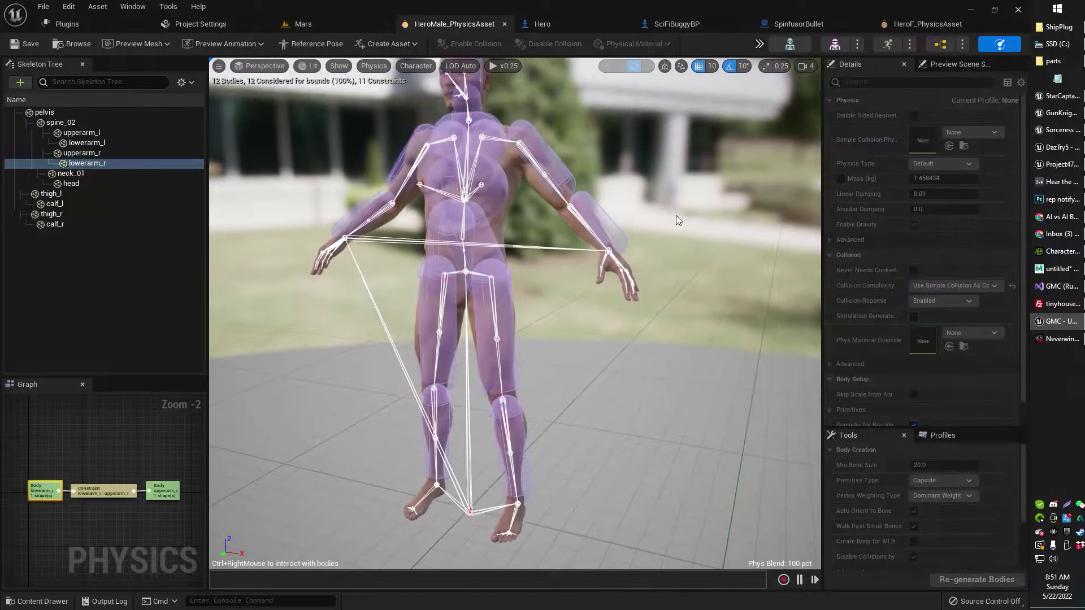
right_click_drag(675, 215, 728, 364)
right_click_drag(683, 286, 668, 282)
left_click(646, 221)
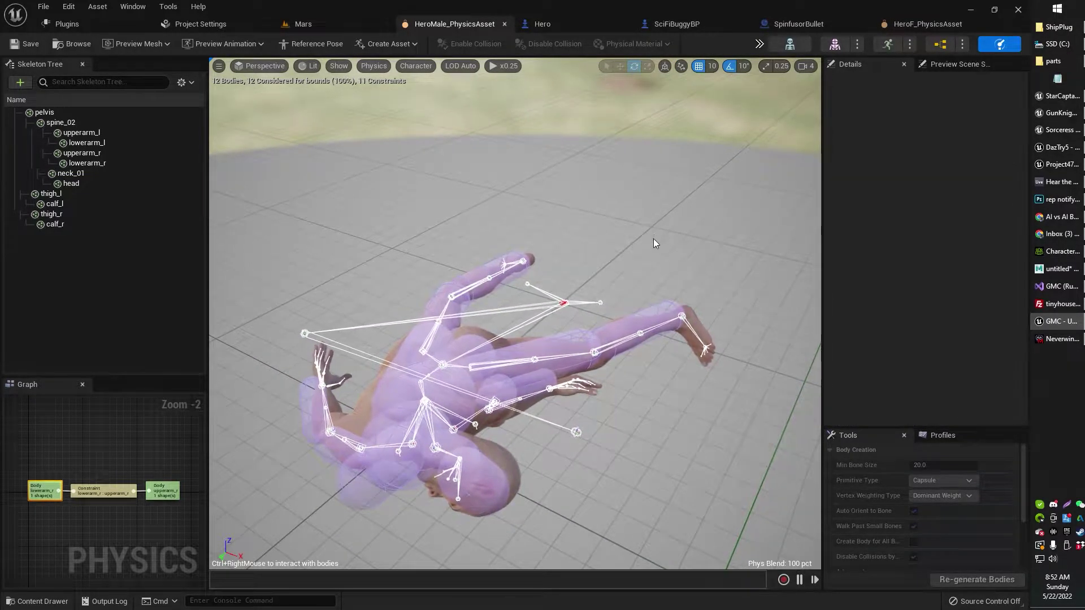
key("s")
right_click_drag(629, 243, 632, 179)
Scale down the head capsule in HeroF_PhysicsAsset so that it sits inside the helmet
left_click(896, 28)
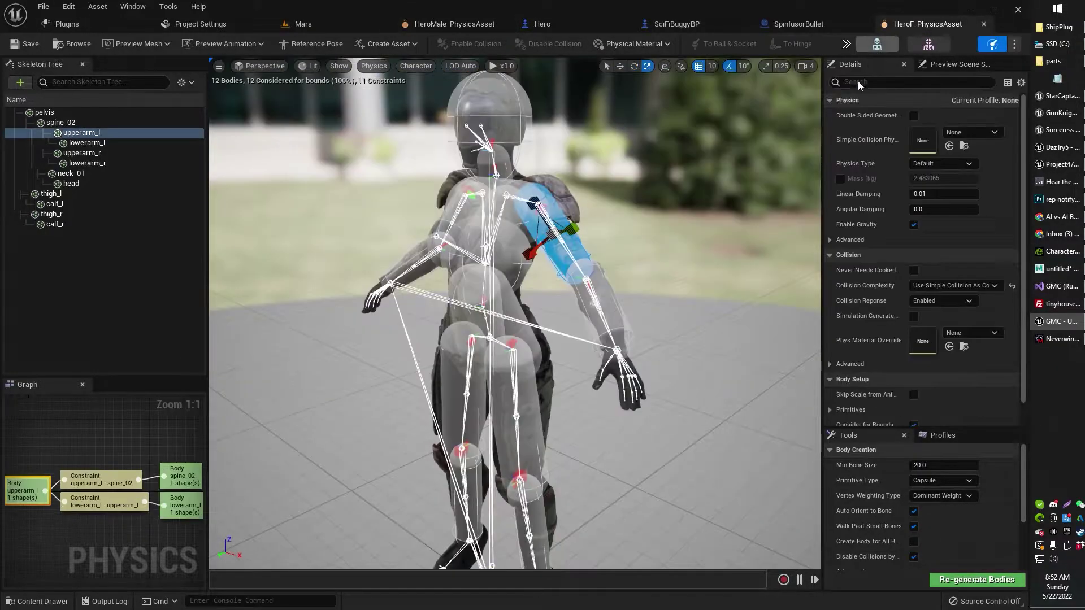
right_click_drag(692, 228, 614, 184)
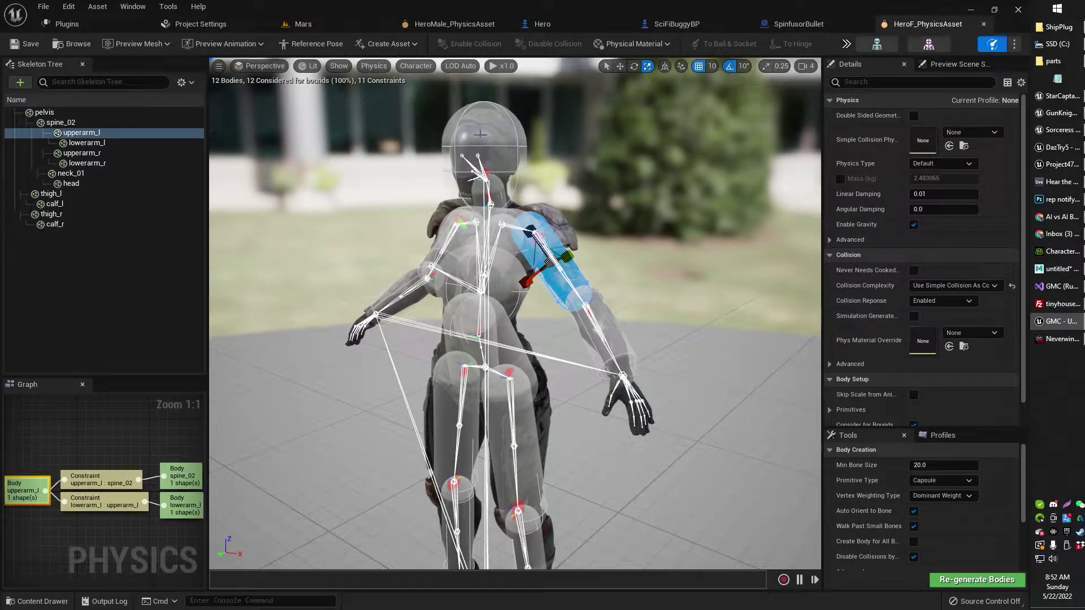
left_click(459, 135)
mouse_move(579, 164)
right_mouse_down()
mouse_move(554, 165)
mouse_move(573, 176)
mouse_move(578, 164)
right_mouse_up()
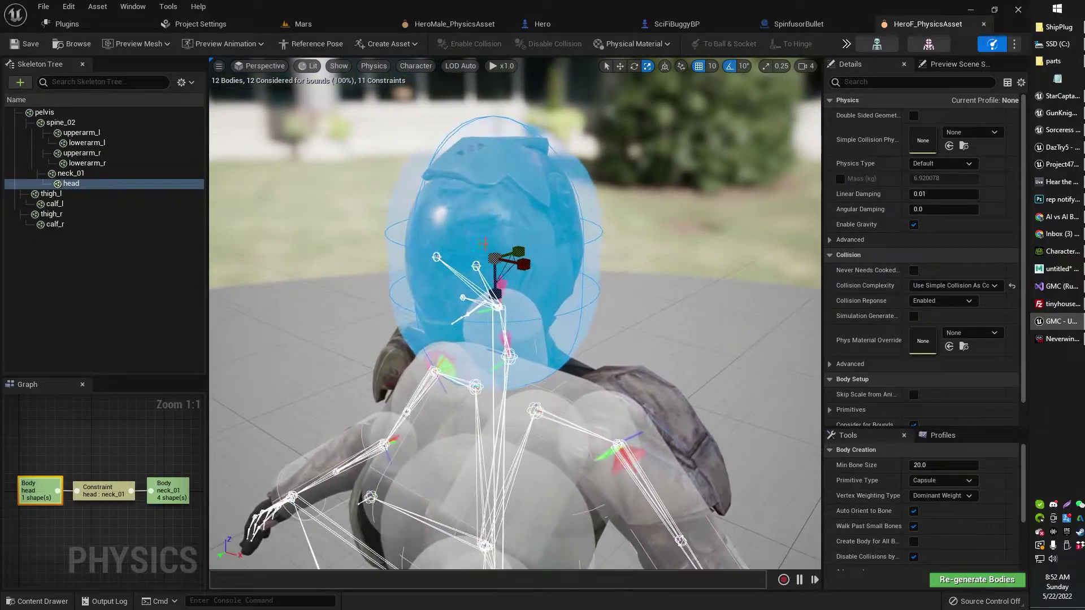
left_click_drag(495, 258, 481, 263)
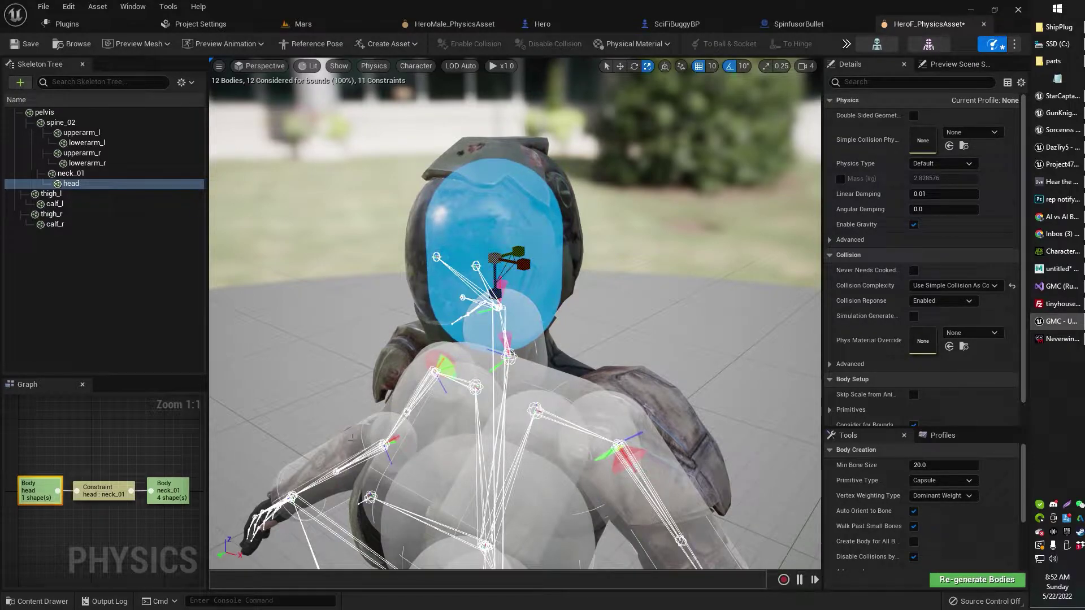
left_click(348, 439)
left_click(478, 197)
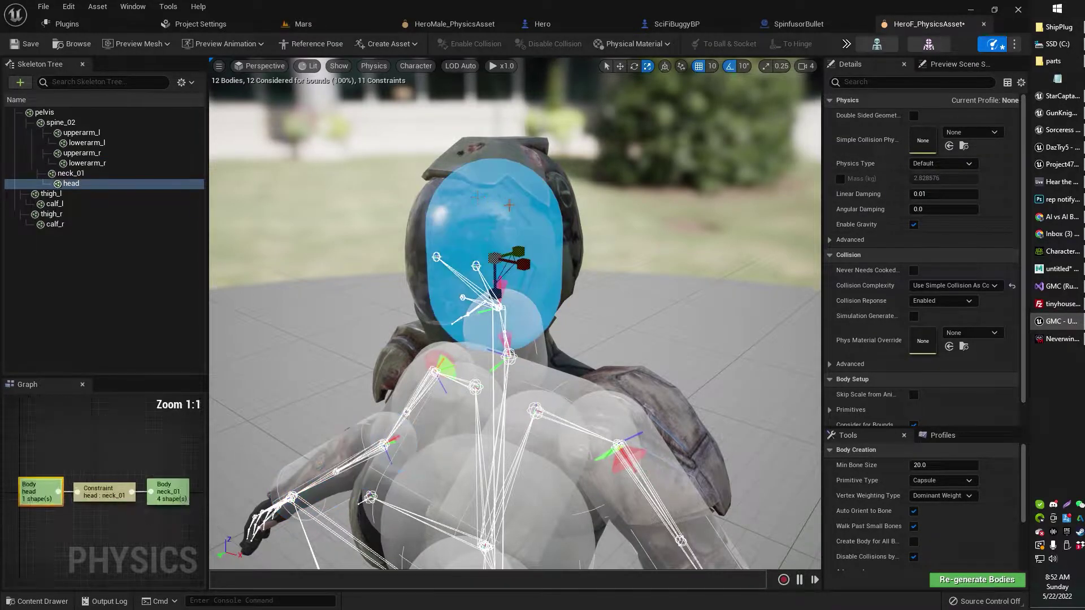
key("d")
right_click_drag(503, 222, 575, 203)
key("a")
right_click_drag(485, 171, 557, 180)
Start the game preview, approach the two armoured characters and shoot one until it dies
key("alt+p")
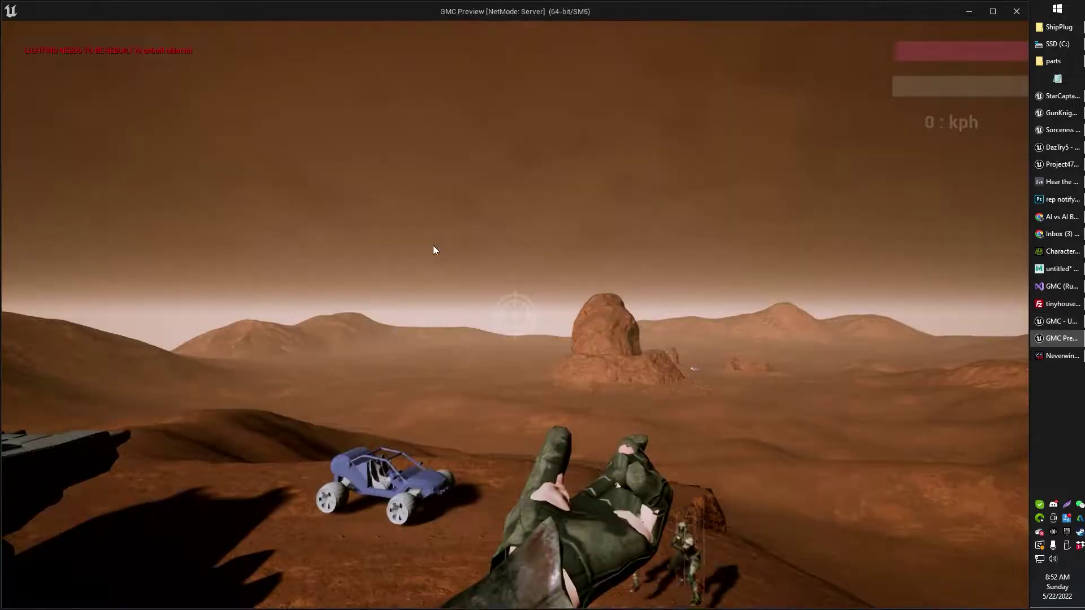
key("w")
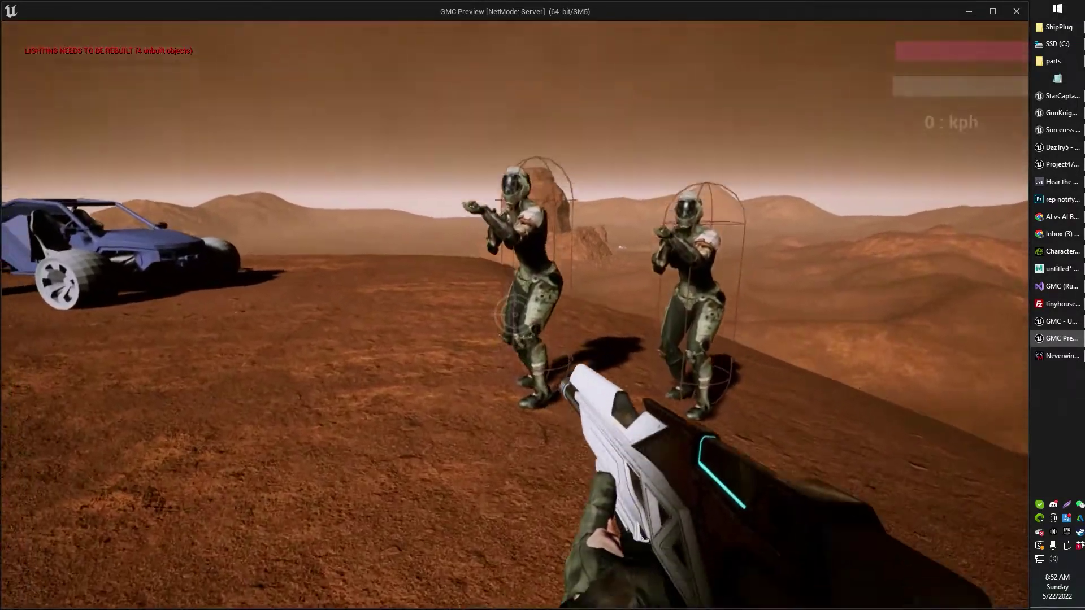
key("s")
left_click(515, 314)
left_click(514, 315)
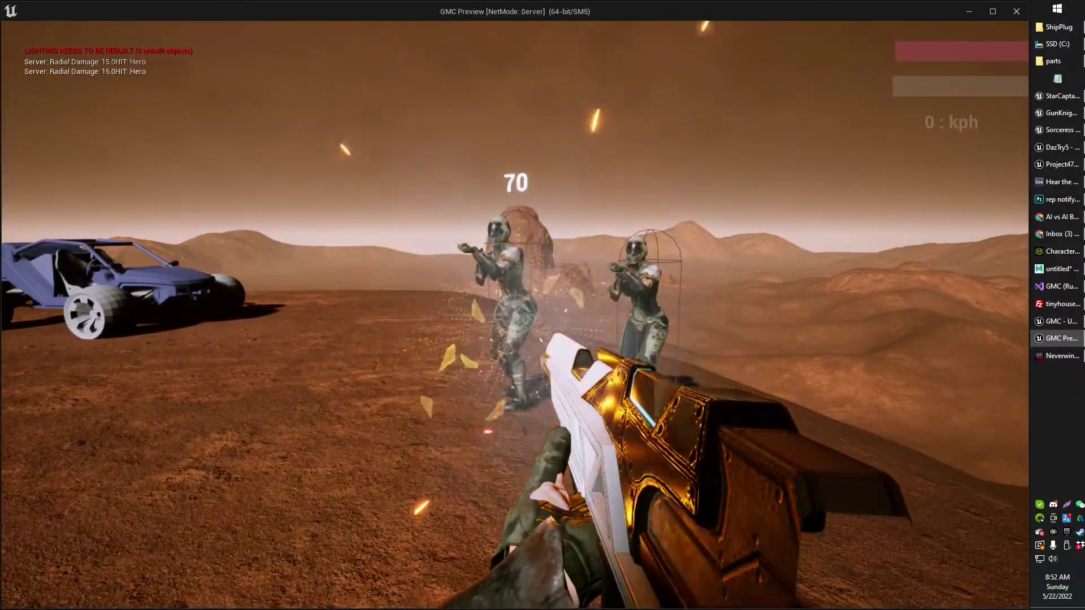
left_click(514, 315)
left_click(514, 315)
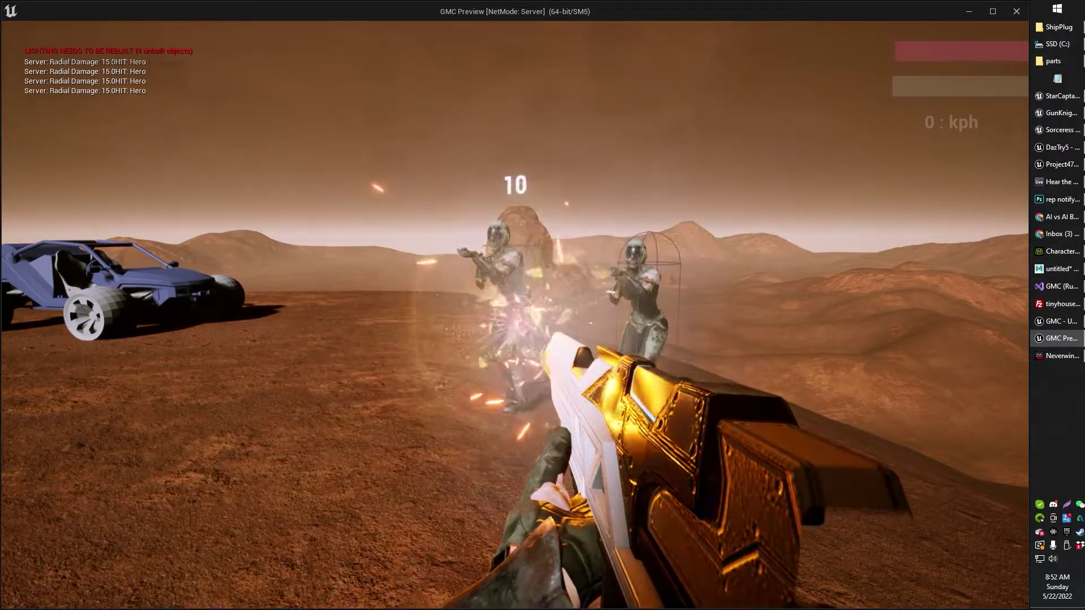
left_click(514, 314)
Inspect the fallen character's ragdoll pose up close from several sides, then end the preview
key("w")
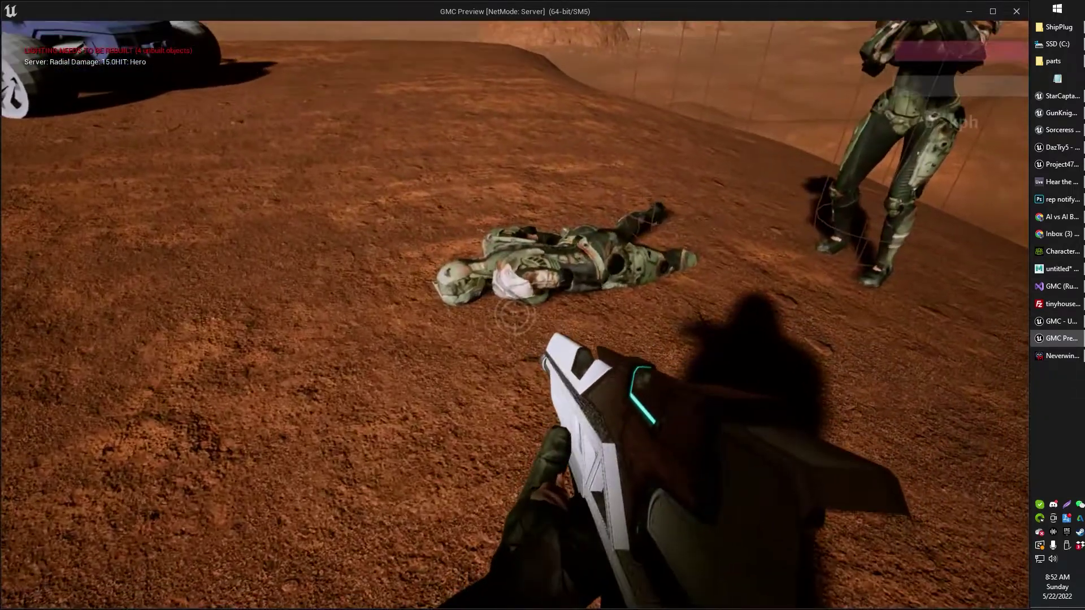
key("a")
key("d")
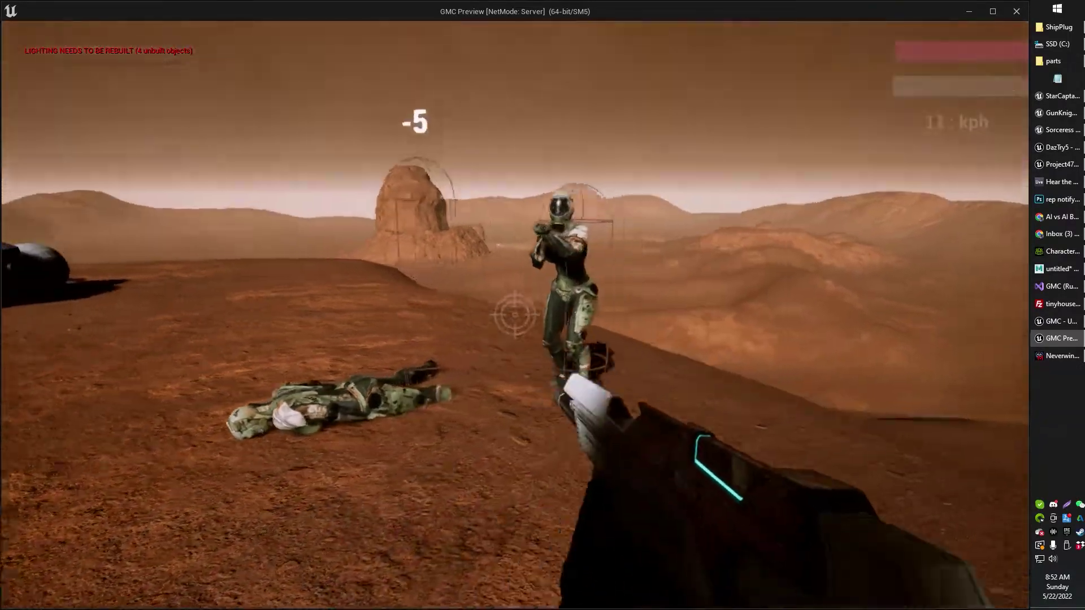
key("w")
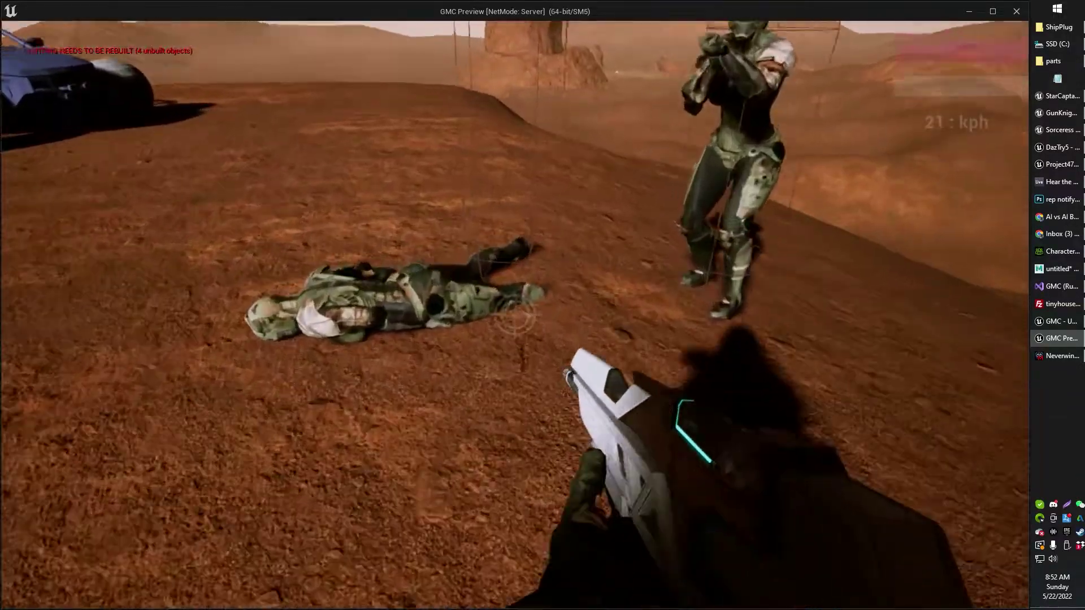
key("w")
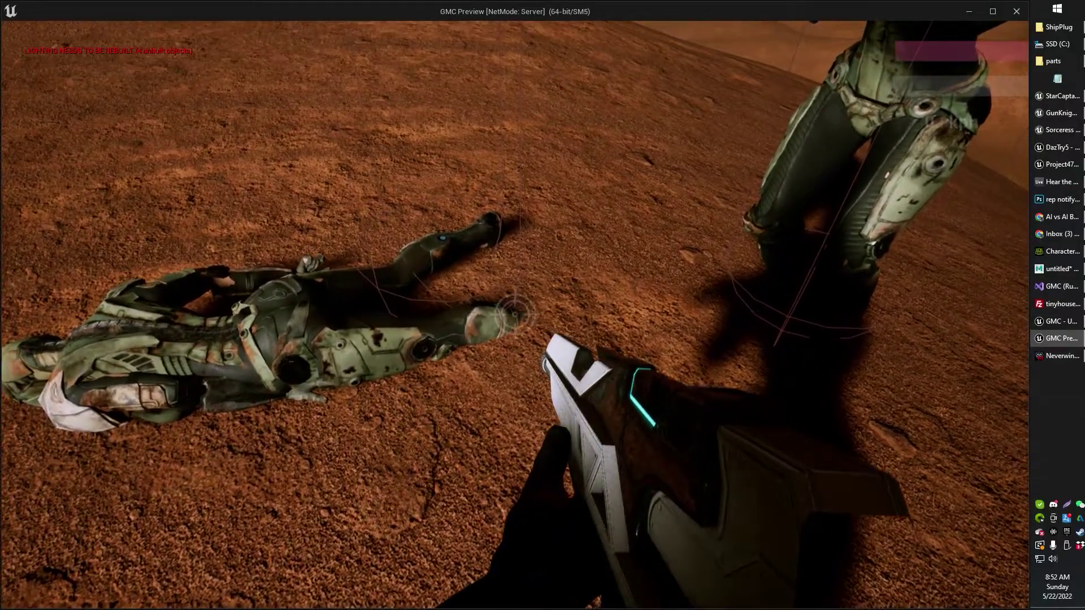
key("Escape")
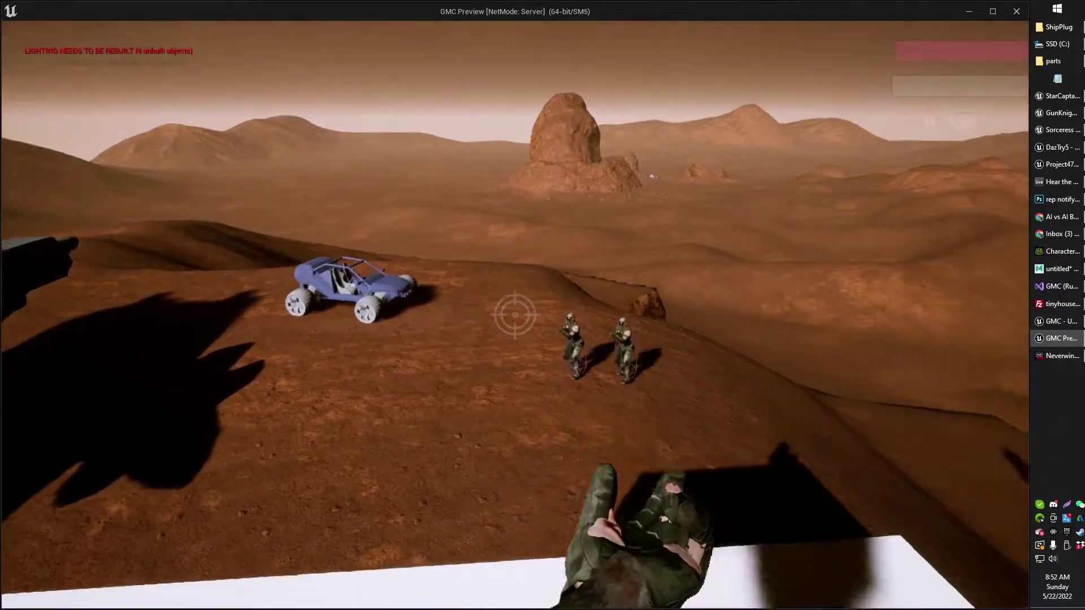
Repeat the shooting test in a fresh game preview and view the killed character's ragdoll
key("1")
key("w")
left_click(515, 314)
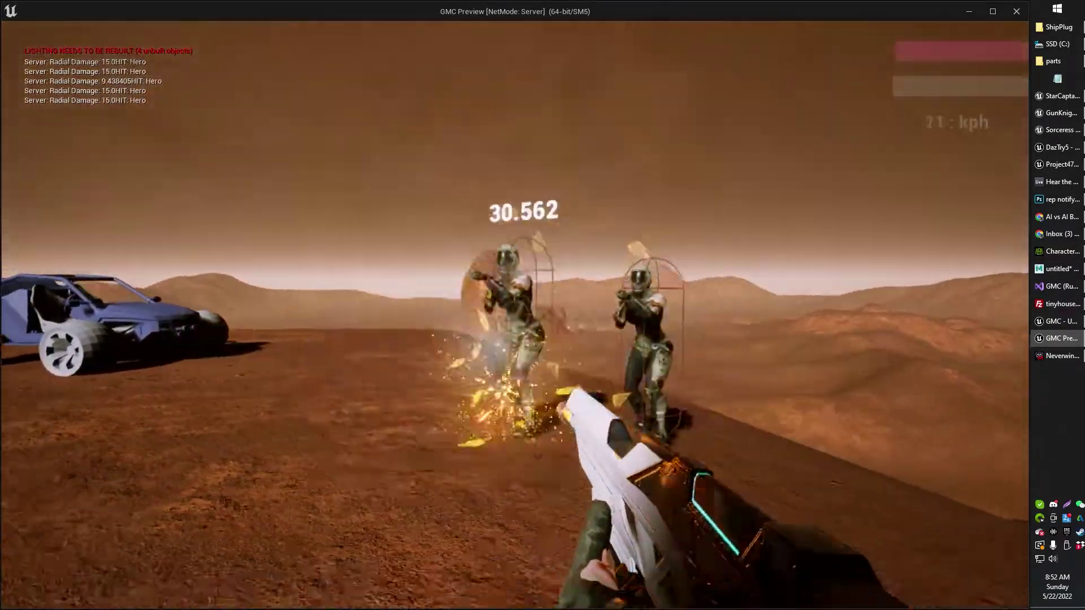
left_click(515, 314)
left_click(515, 314)
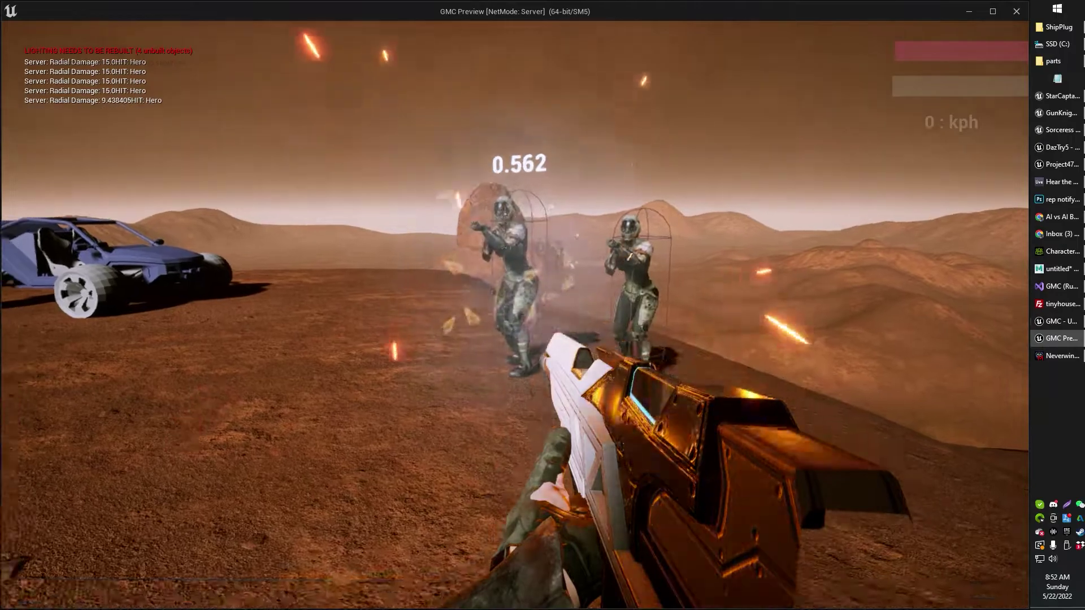
left_click(514, 315)
key("w")
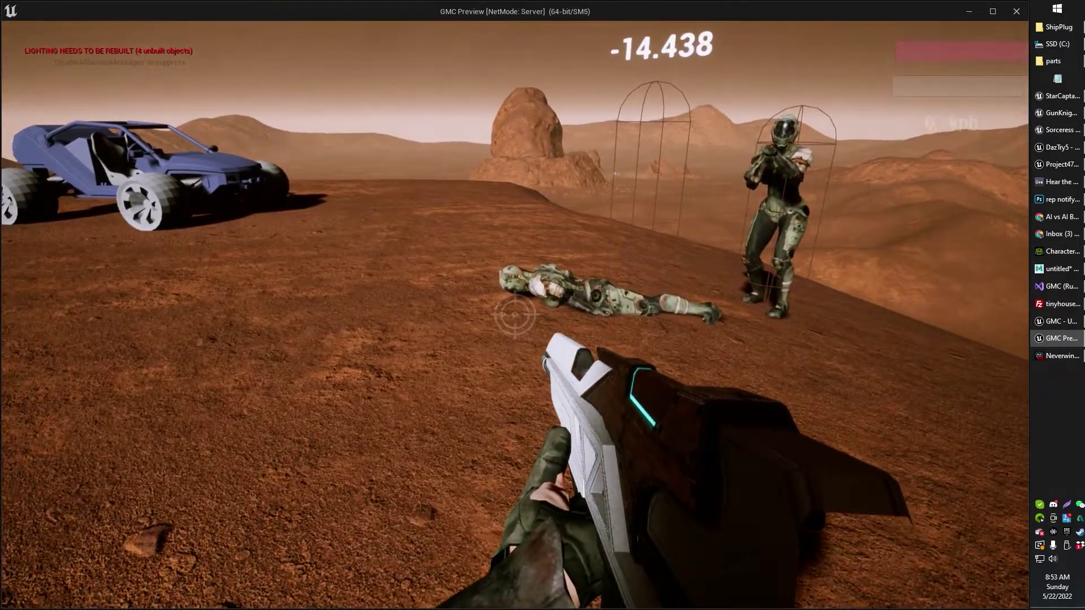
key("w")
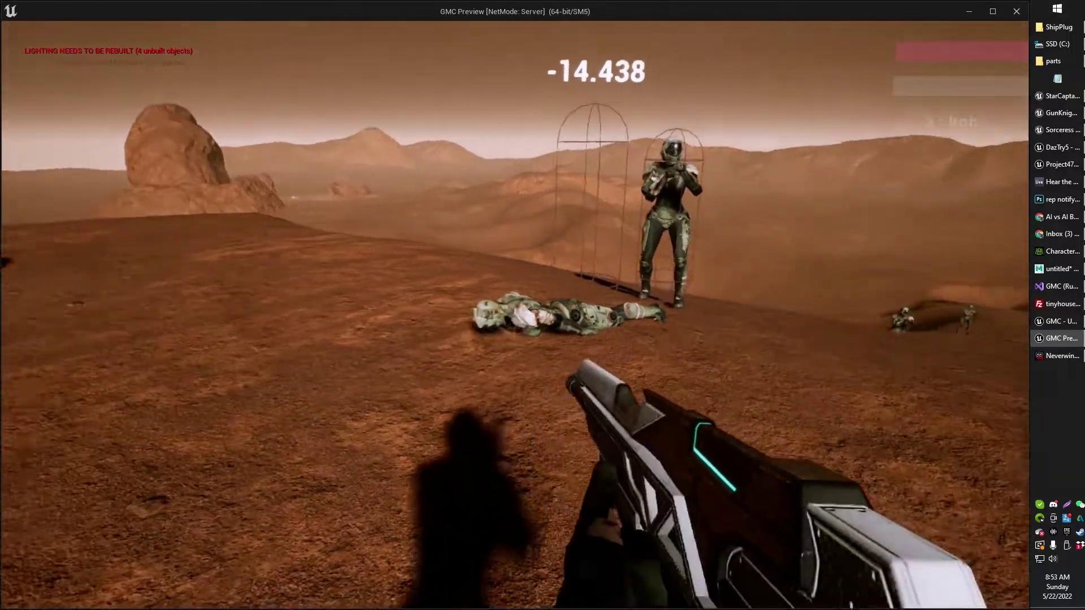
End the preview and enlarge the head capsule in HeroF_PhysicsAsset far beyond the helmet, down over the shoulders
key("Escape")
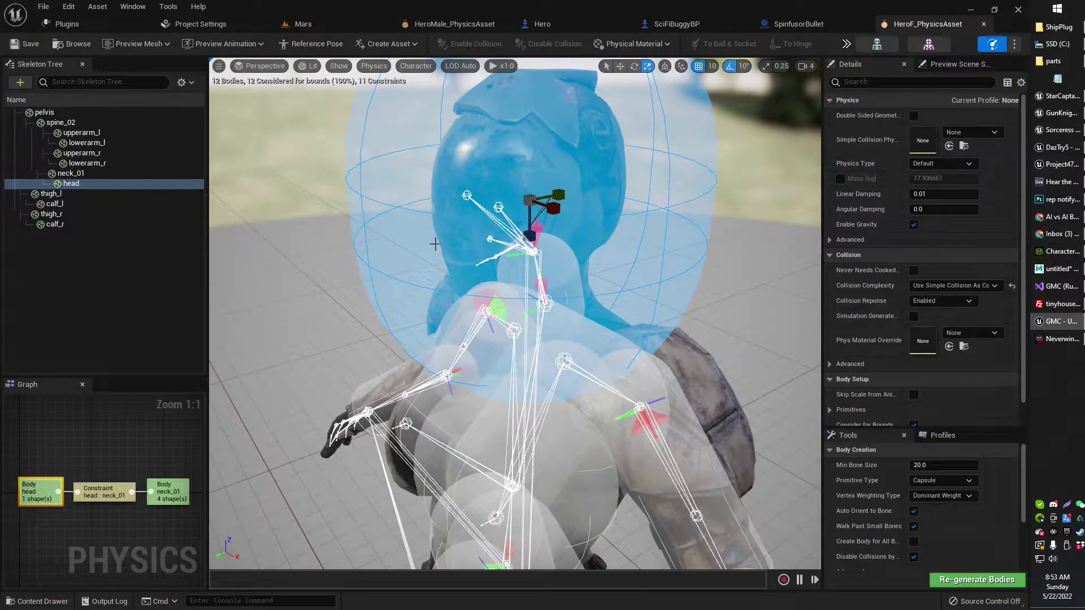
left_click_drag(528, 198, 579, 175)
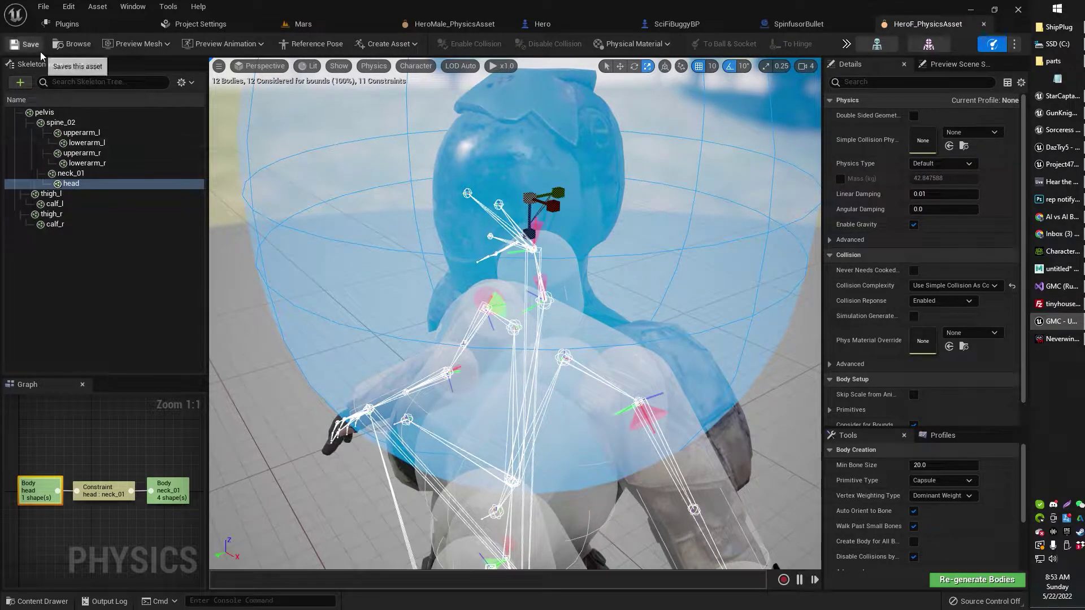
right_click_drag(268, 222, 334, 249)
Start a new game preview, approach the two armoured characters and shoot the nearer one until it dies
key("alt+p")
left_click(362, 249)
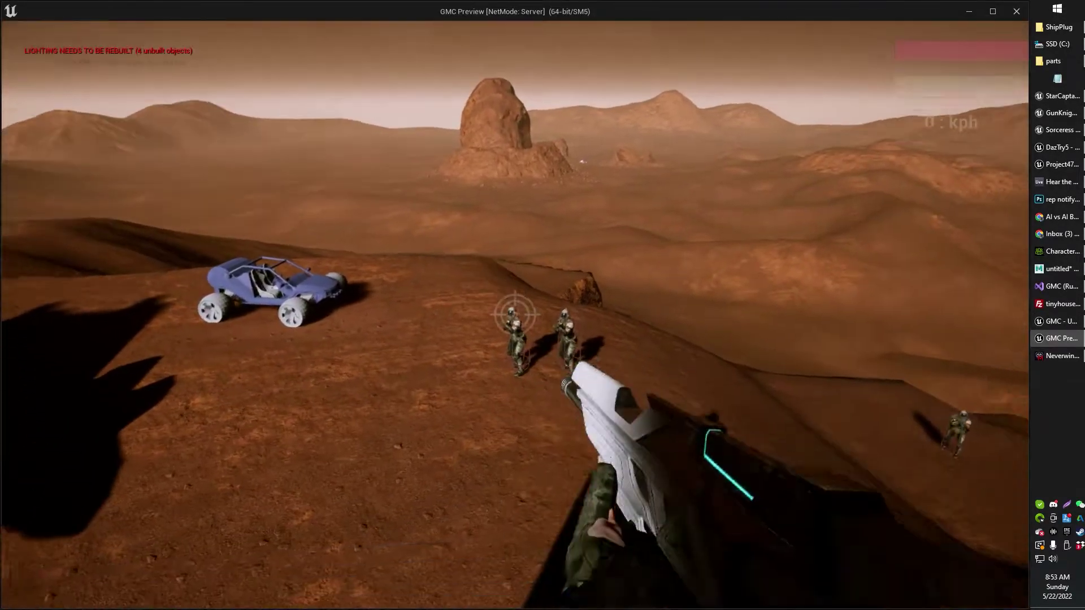
key("w")
left_click(515, 314)
left_click(515, 314)
left_click(515, 314)
left_click(515, 314)
left_click(516, 314)
left_click(515, 314)
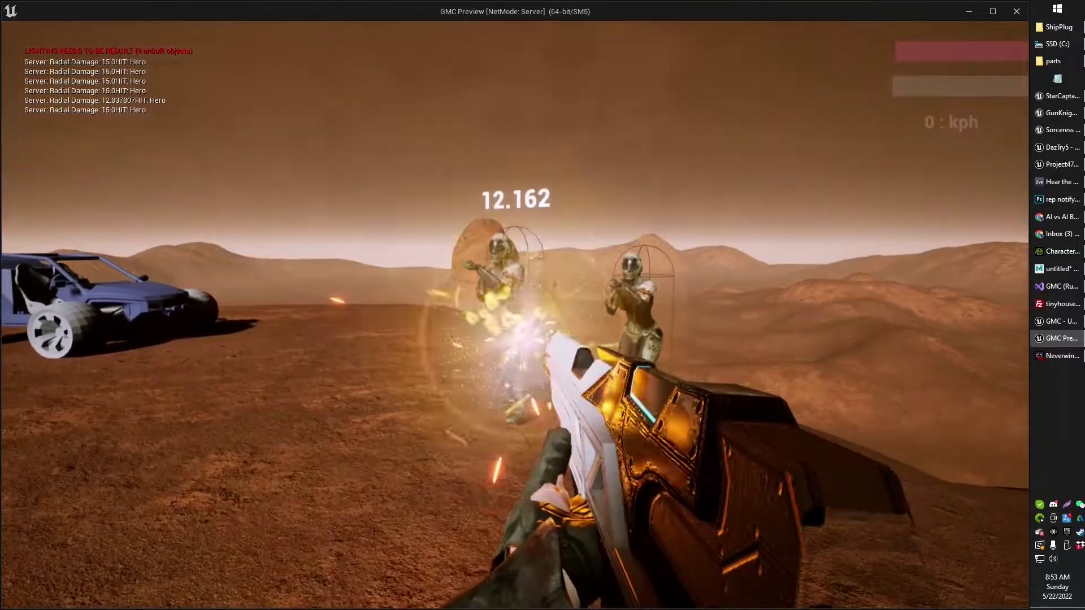
left_click(515, 314)
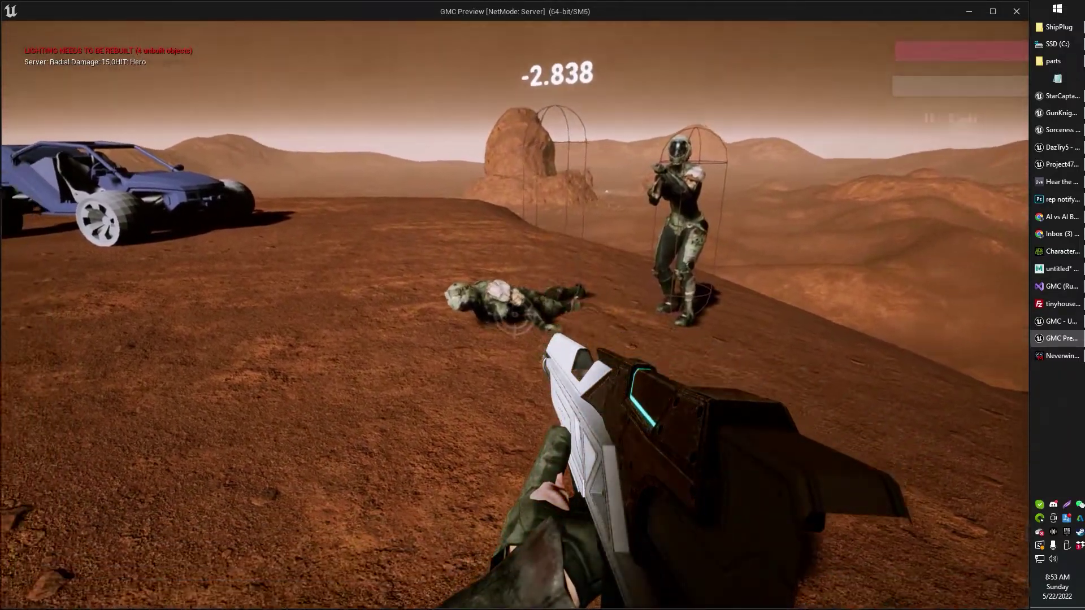
Circle the fallen character to examine how its body and head rest on the ground, and end the preview
key("a")
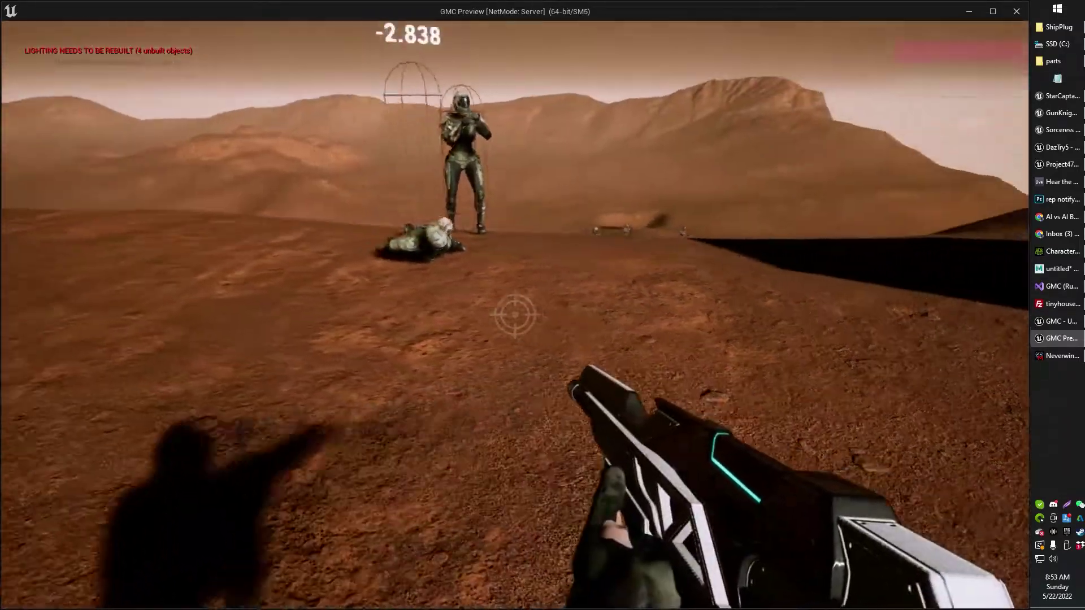
key("w")
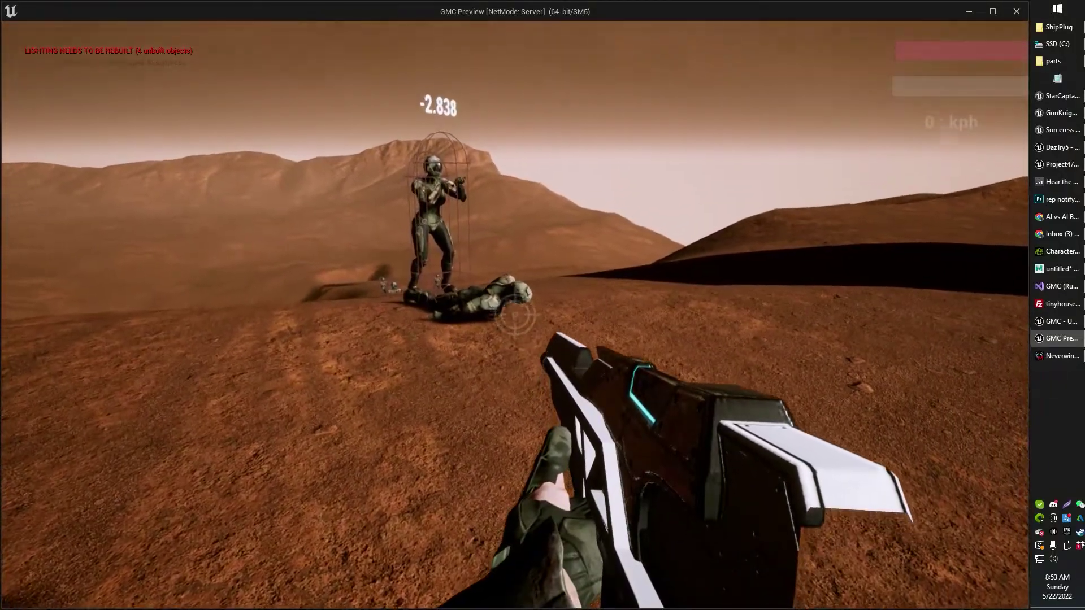
key("d")
key("Escape")
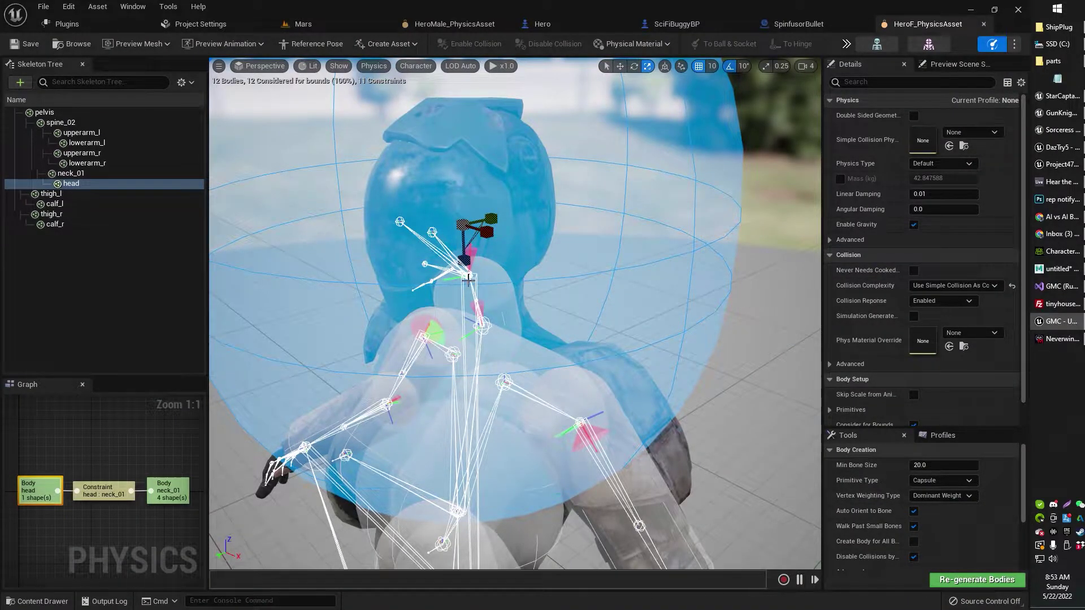
Scale down the head capsule so that it fits slightly outside the helmet, check it from the side and save HeroF_PhysicsAsset
left_click_drag(463, 224, 435, 252)
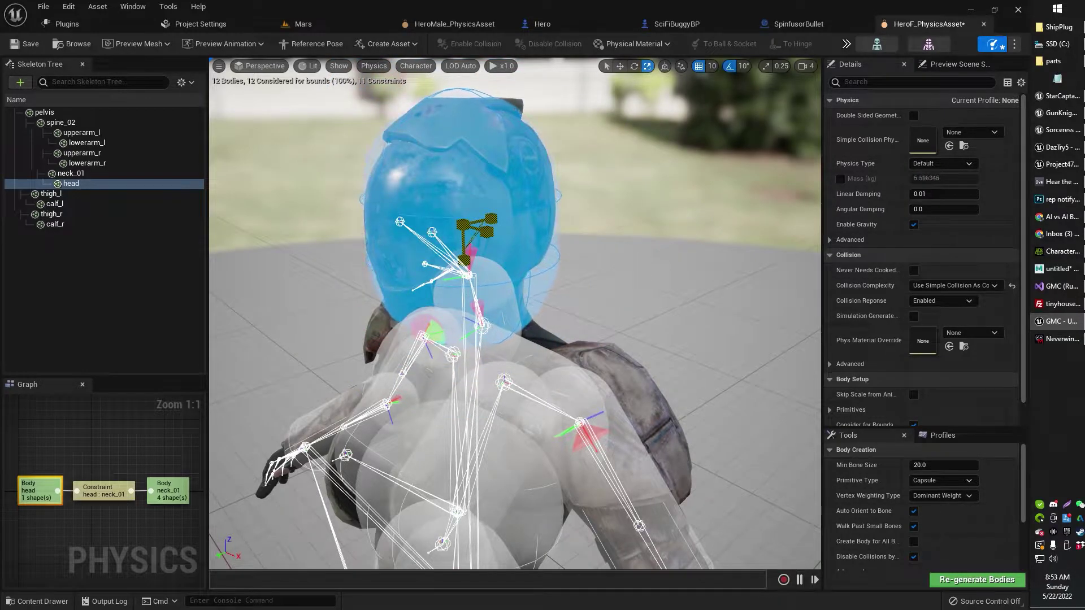
right_click_drag(515, 313, 402, 310)
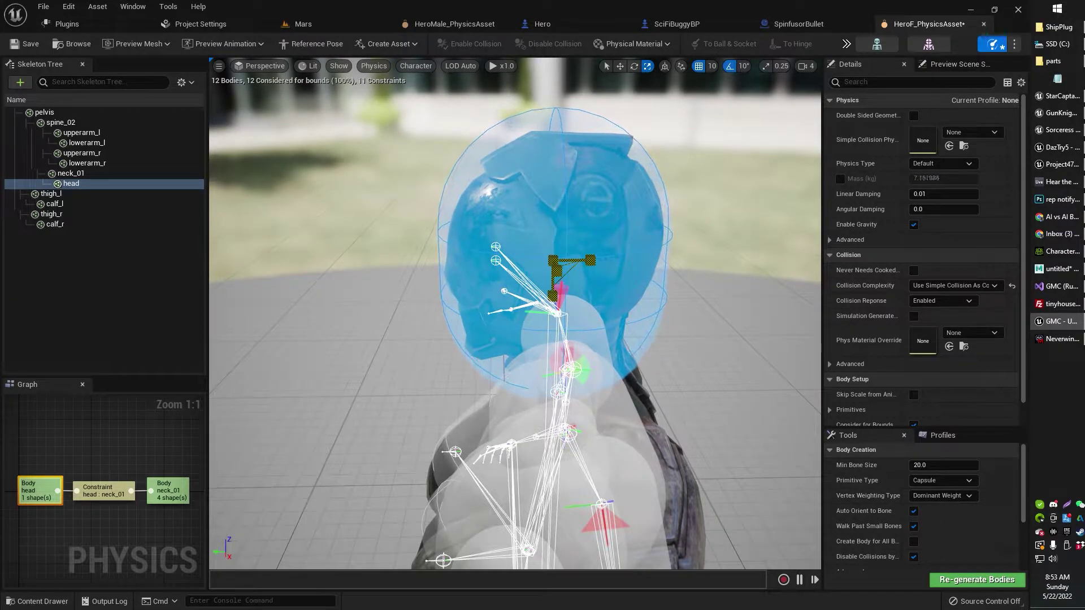
right_click_drag(528, 264, 517, 308)
right_click_drag(375, 283, 395, 290)
key("ctrl+s")
right_click_drag(708, 223, 690, 234)
right_click_drag(551, 328, 706, 224)
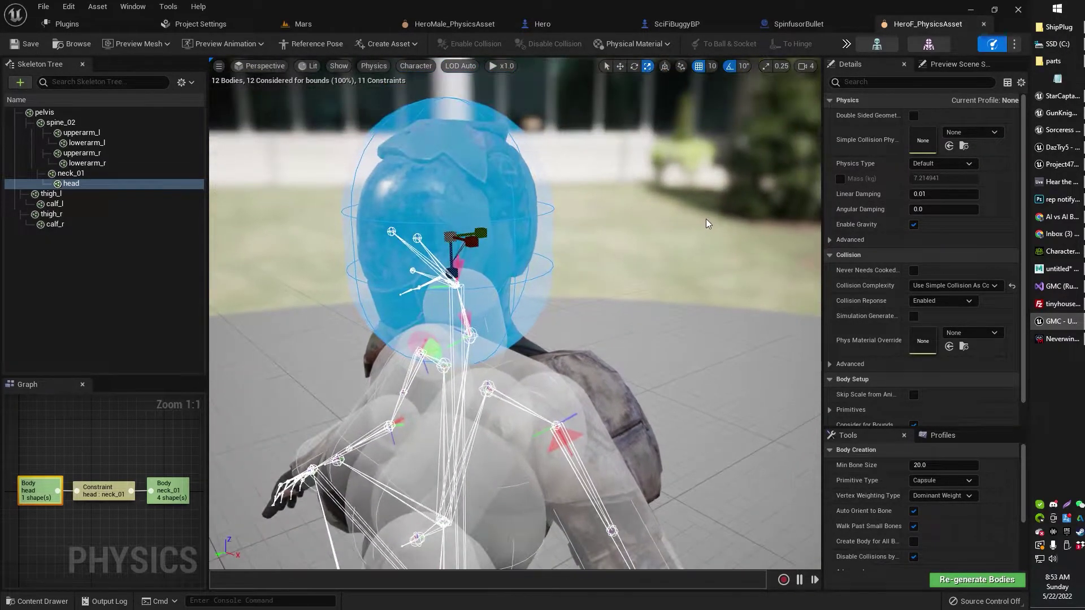
Examine the Hero blueprint's Set Simulate Physics node that targets Hero Mesh in the Event Graph
left_click(559, 22)
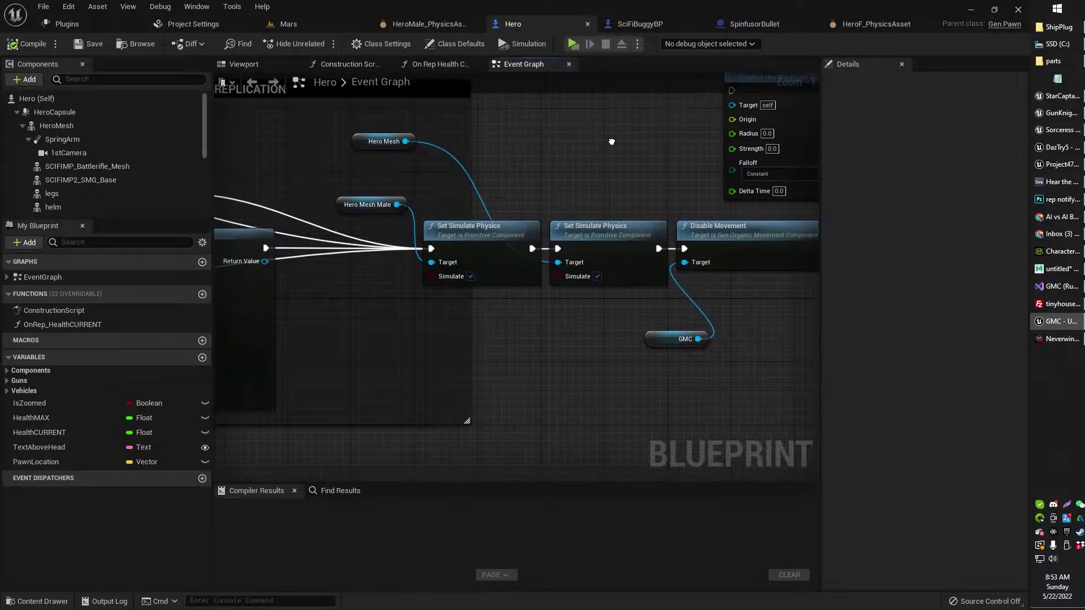
right_click_drag(585, 161, 556, 192)
left_click(634, 249)
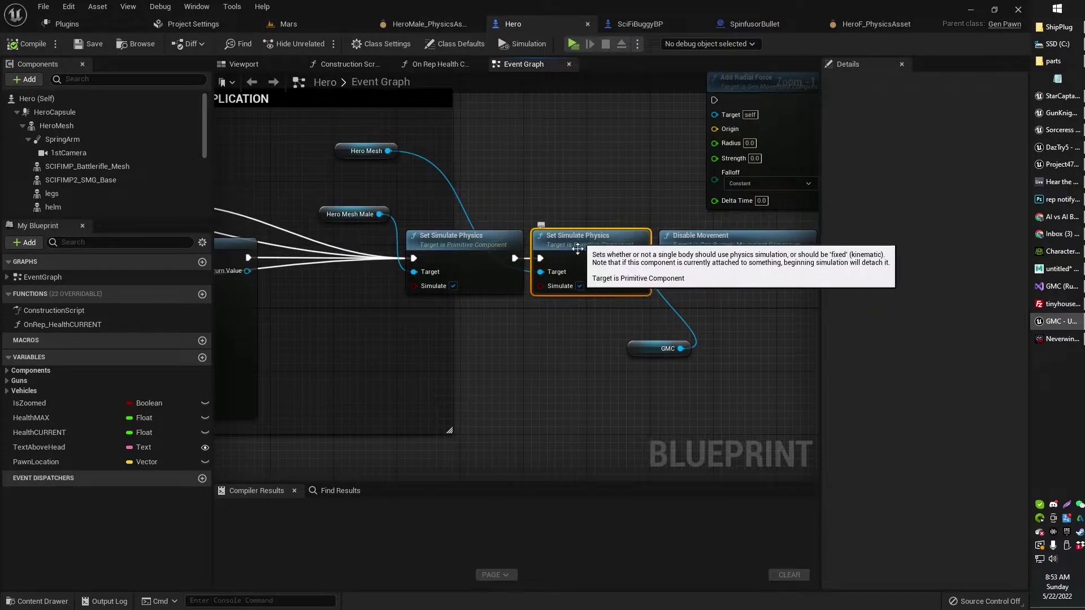
left_click(364, 150)
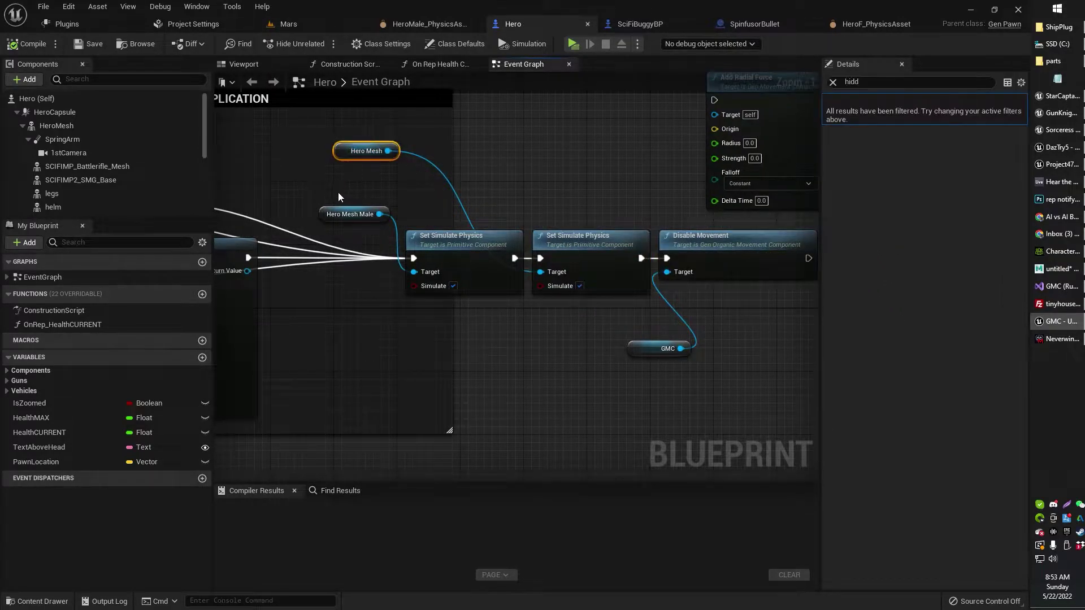
left_click(580, 242, "ctrl")
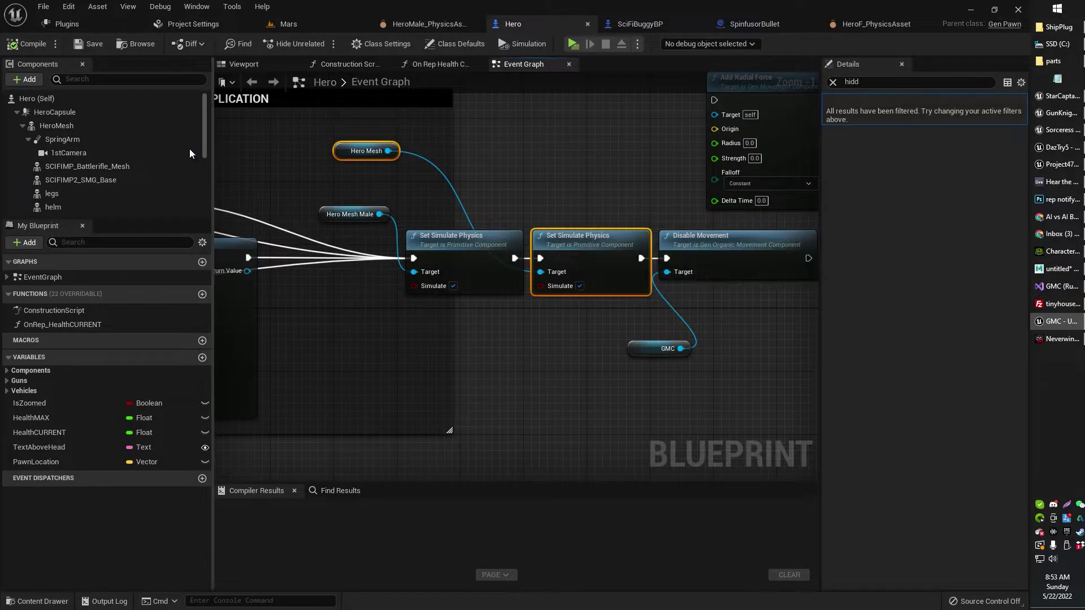
Filter the HeroMesh component's details for "colli" to check its collision preset
left_click(56, 126)
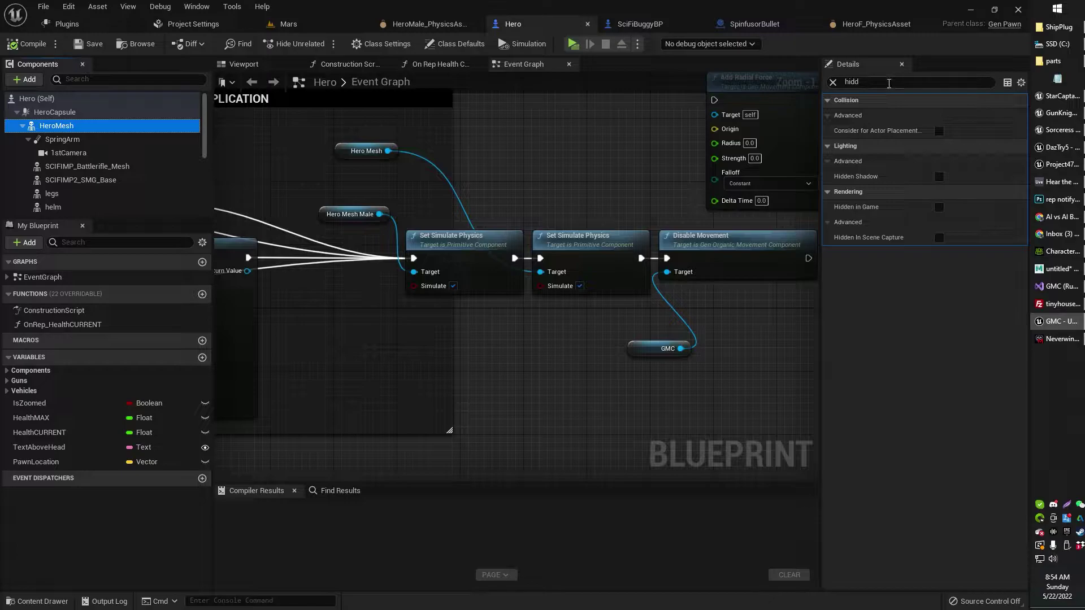
left_click(889, 83)
type("colls")
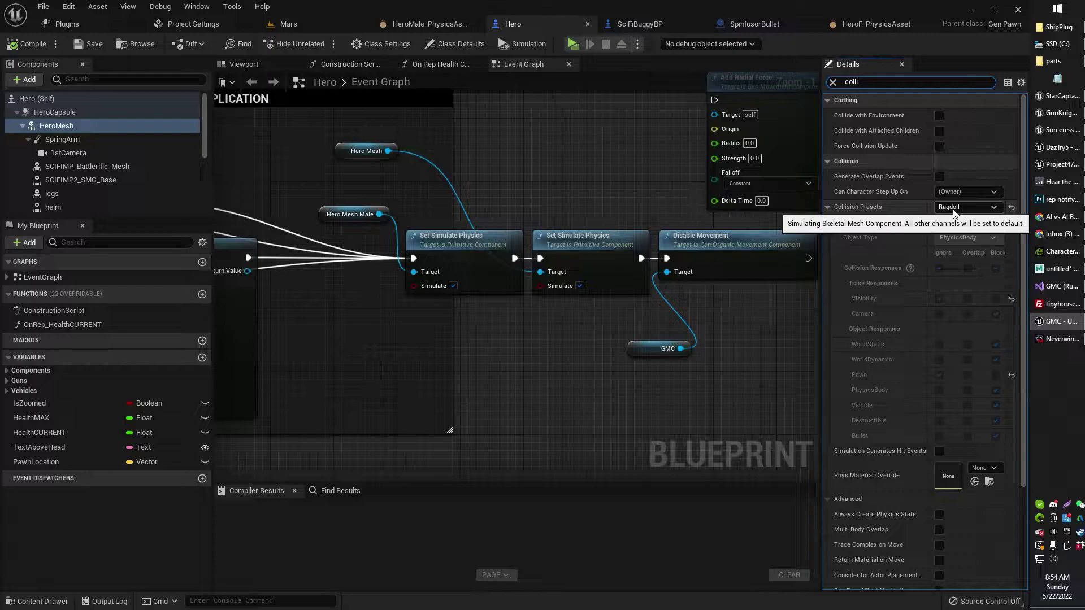
Review the On Player Dead section of the Event Graph and the physics nodes that follow it
right_click_drag(626, 184, 859, 201)
right_click_drag(521, 194, 533, 174)
right_click_drag(584, 199, 539, 197)
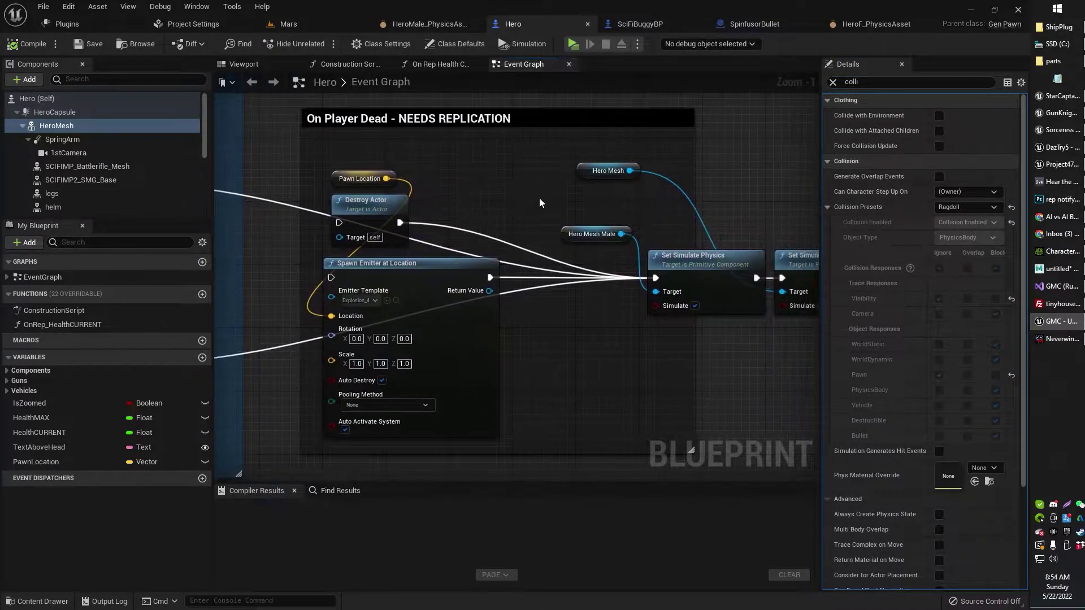
right_click_drag(727, 202, 541, 190)
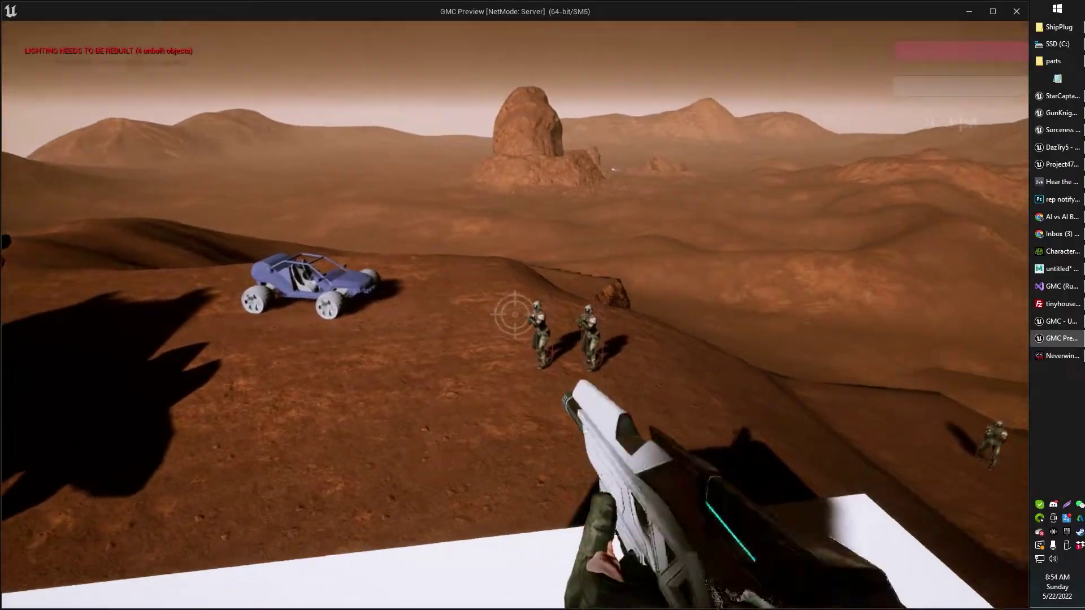
Run the game preview again, walk up to the armoured pair and keep firing at one until it is killed
key("w")
left_click(514, 314)
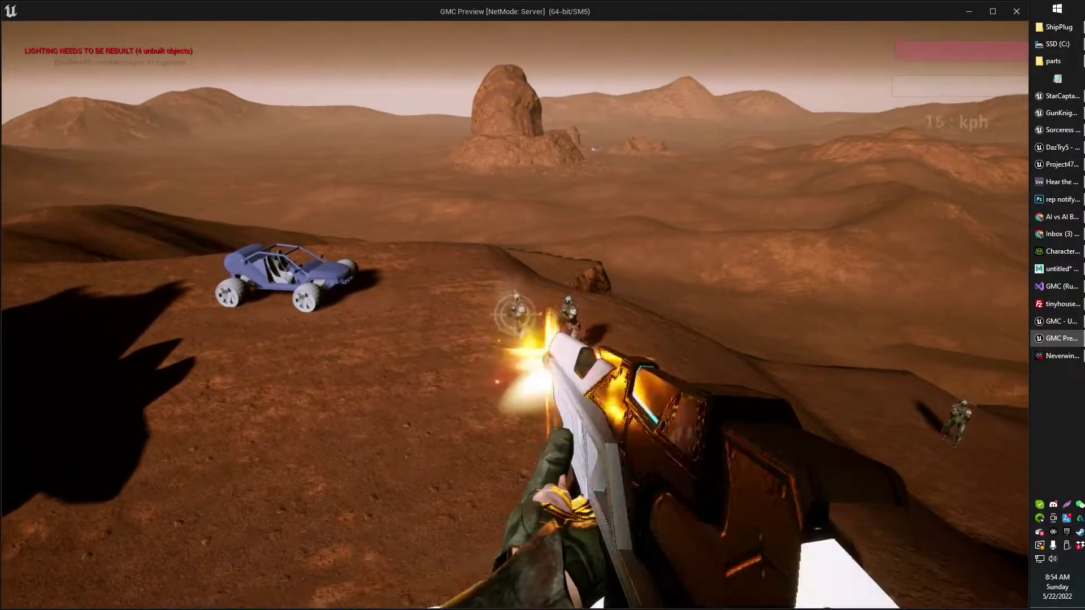
key("s")
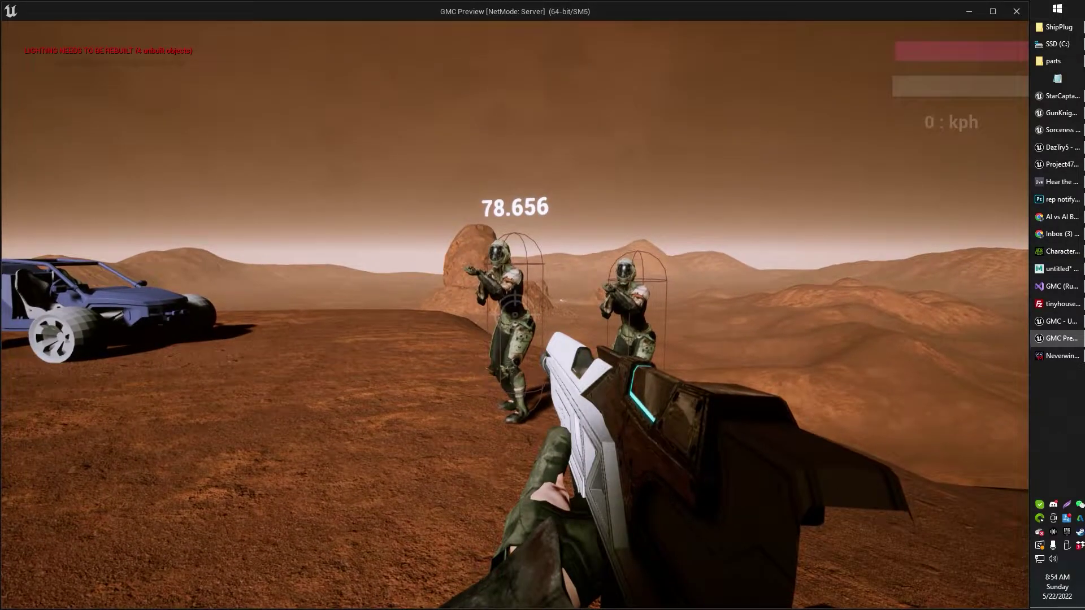
left_click(515, 314)
left_click(515, 315)
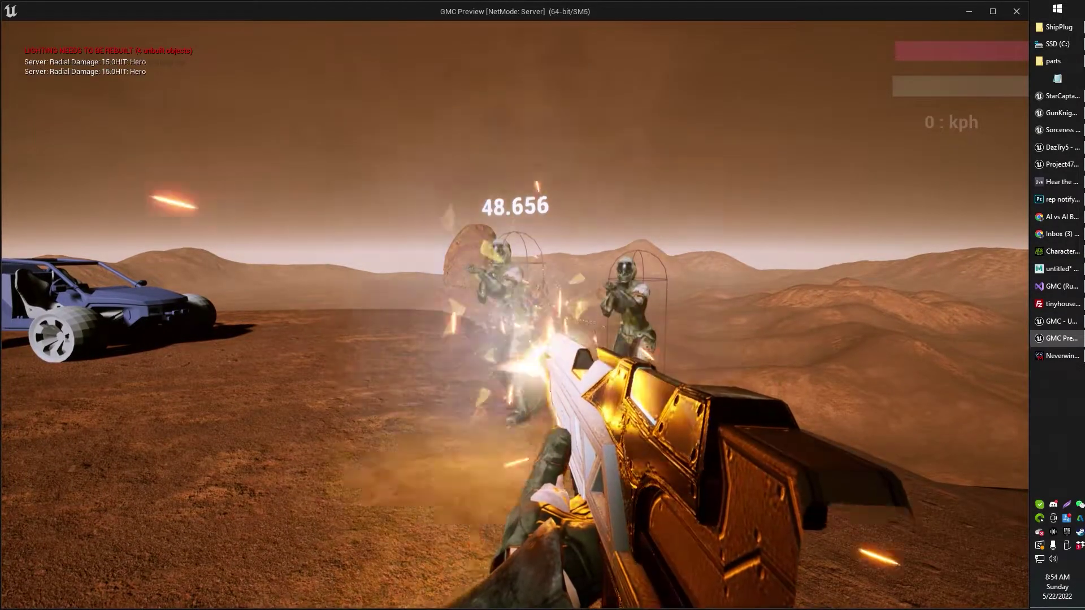
left_click(515, 315)
left_click(515, 314)
left_click(515, 315)
left_click(515, 315)
left_click(515, 315)
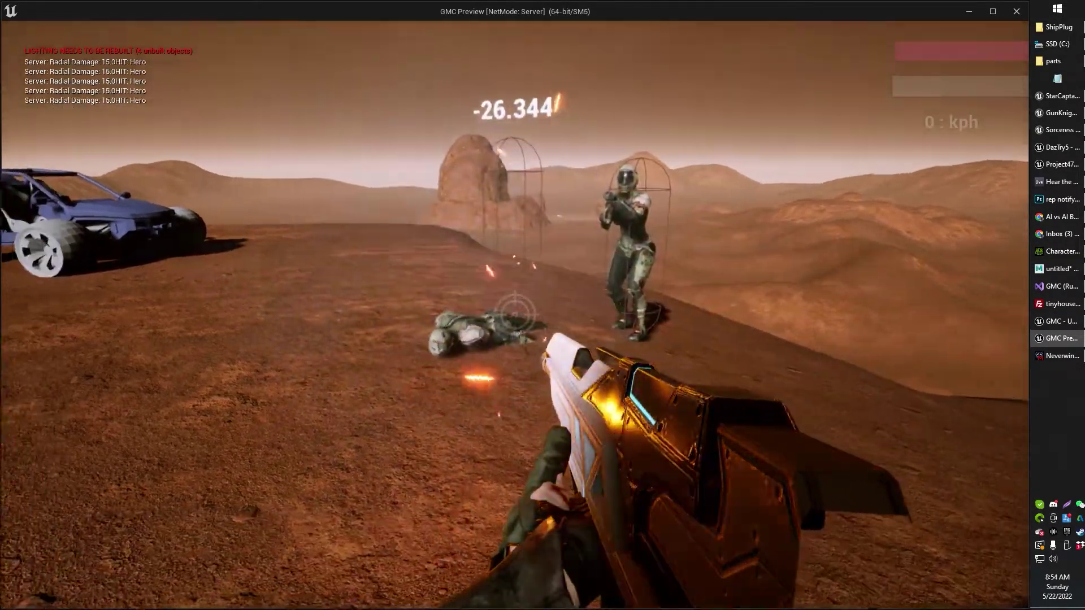
Approach the dead character to examine its ragdoll and helmet contact up close, and stop the preview
key("w")
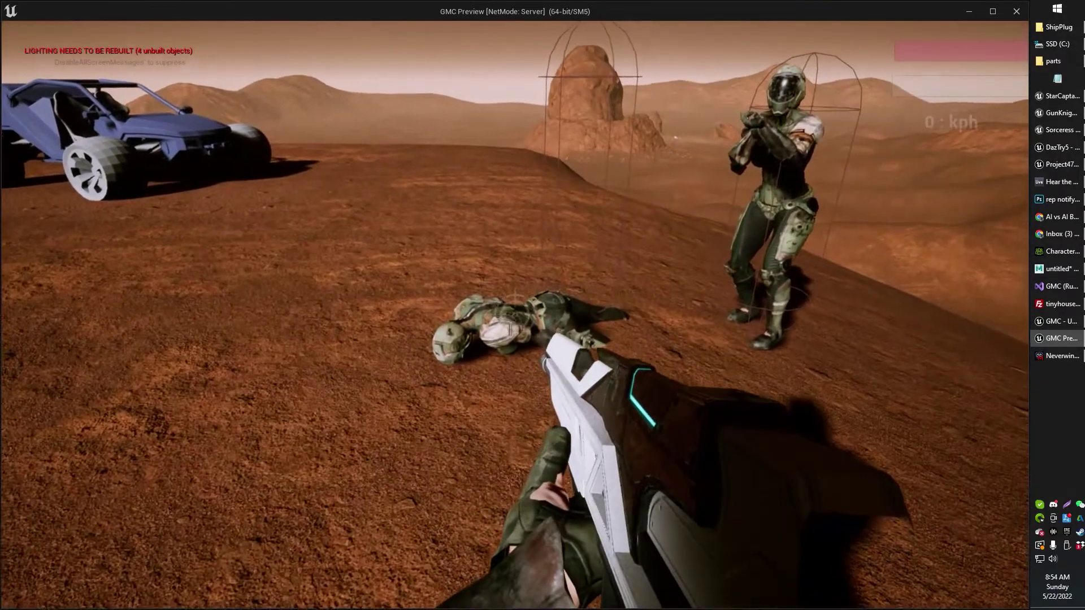
key("s")
key("w")
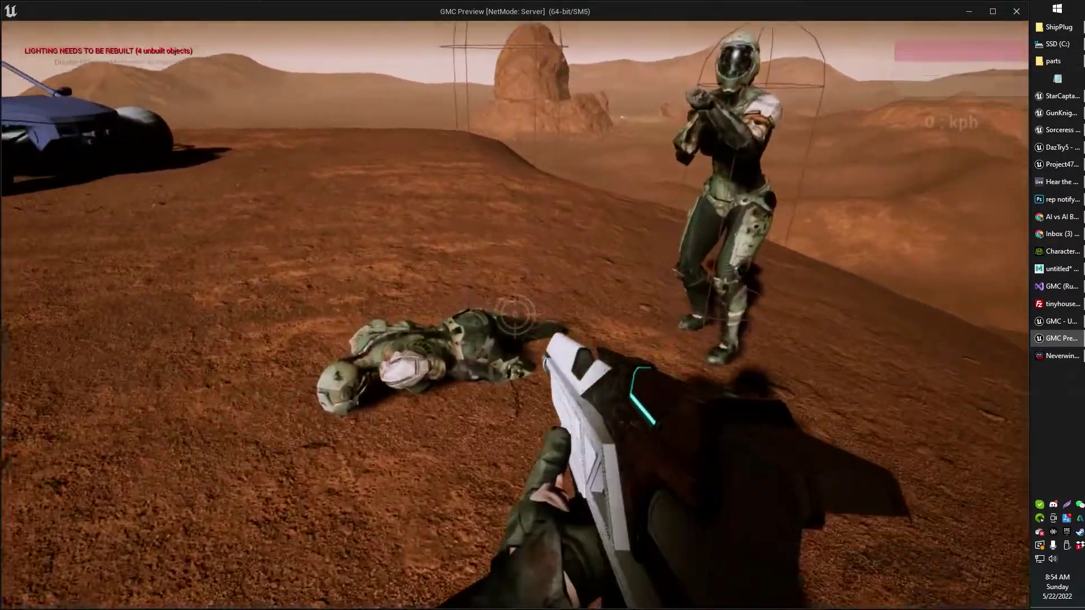
key("s")
key("Escape")
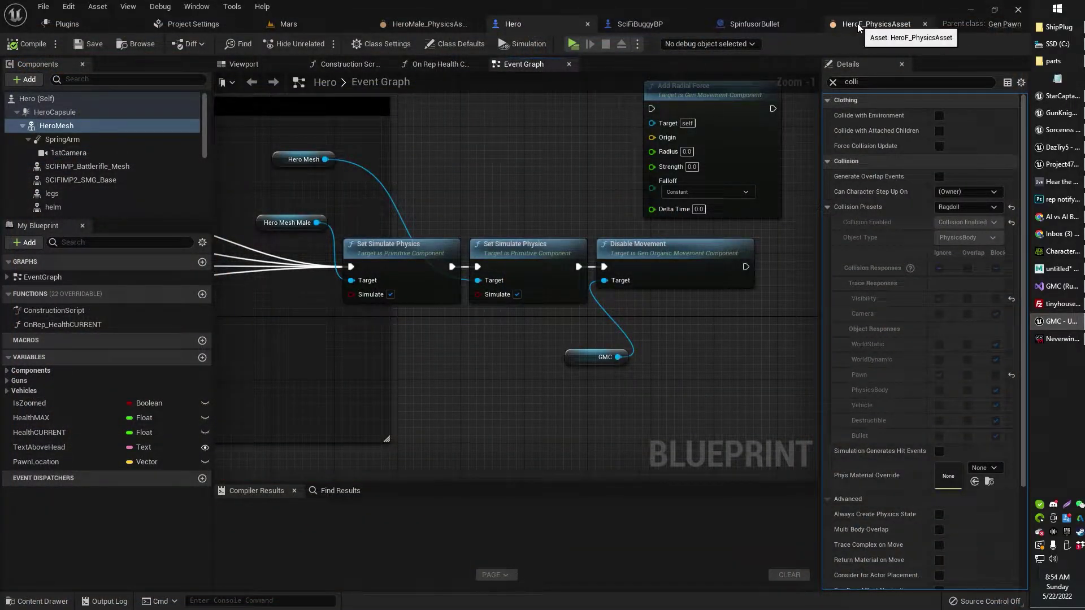
Open HeroMale_PhysicsAsset, simulate the male body's fall and stop the simulation
left_click(425, 25)
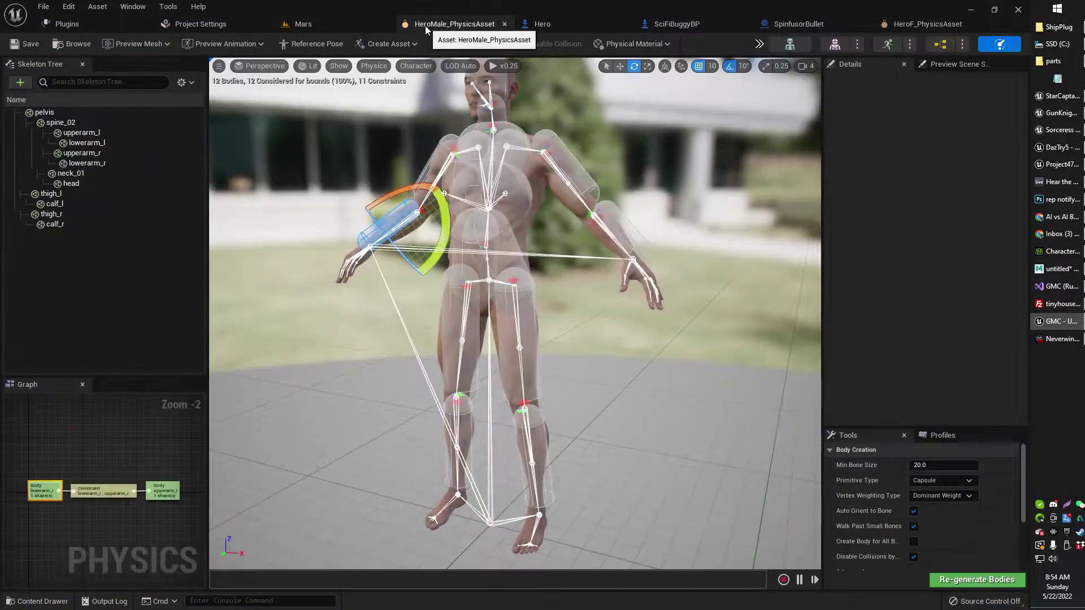
key("alt+s")
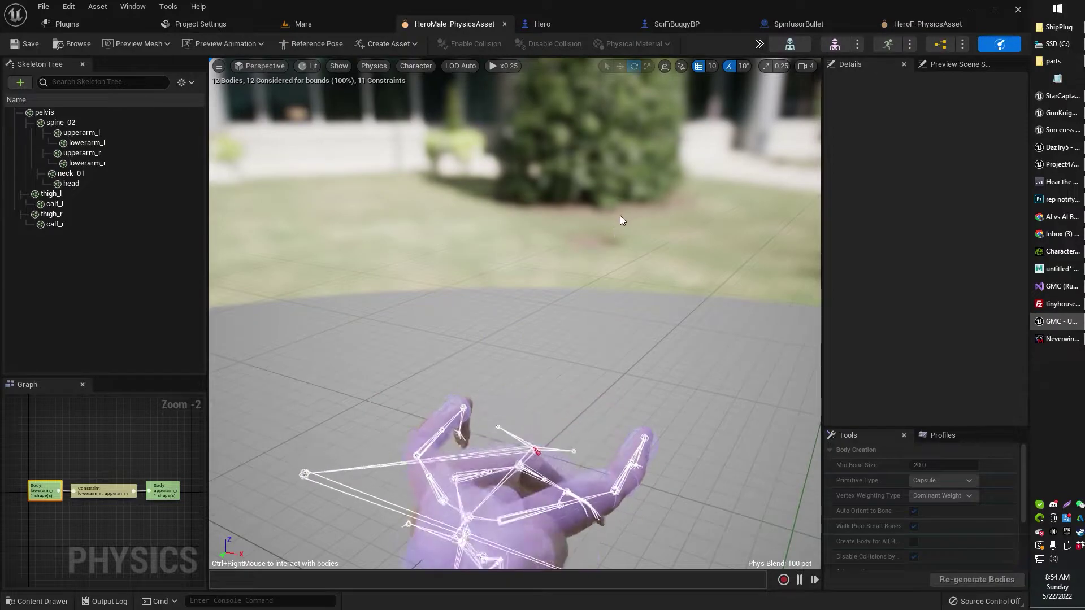
key("alt+s")
right_click_drag(612, 208, 674, 66)
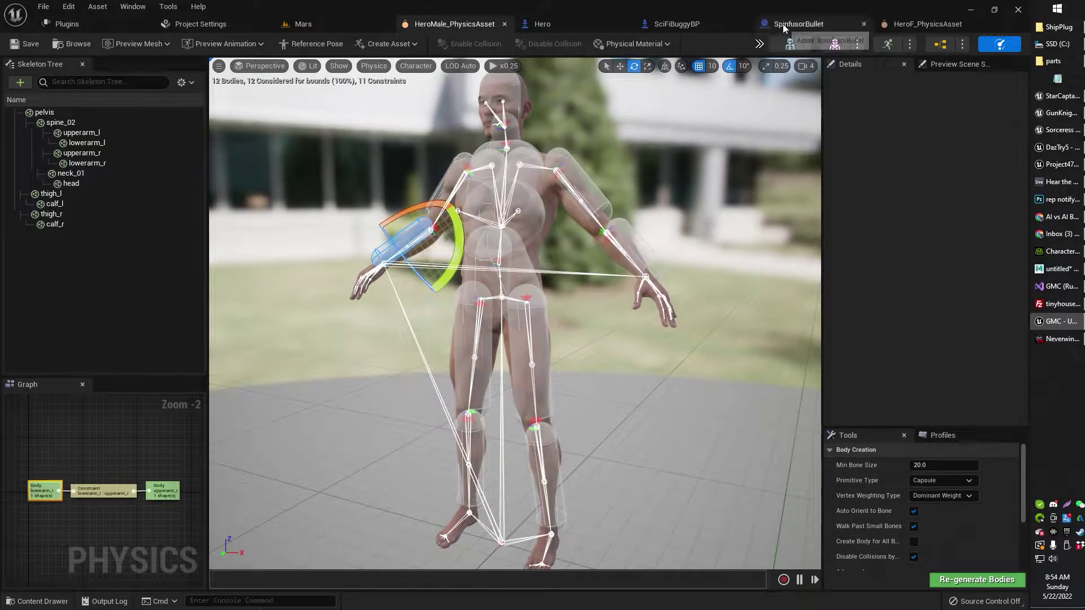
In HeroF_PhysicsAsset, inspect the leg bodies and select the constraint between calf_l and thigh_l at the knee
left_click(894, 23)
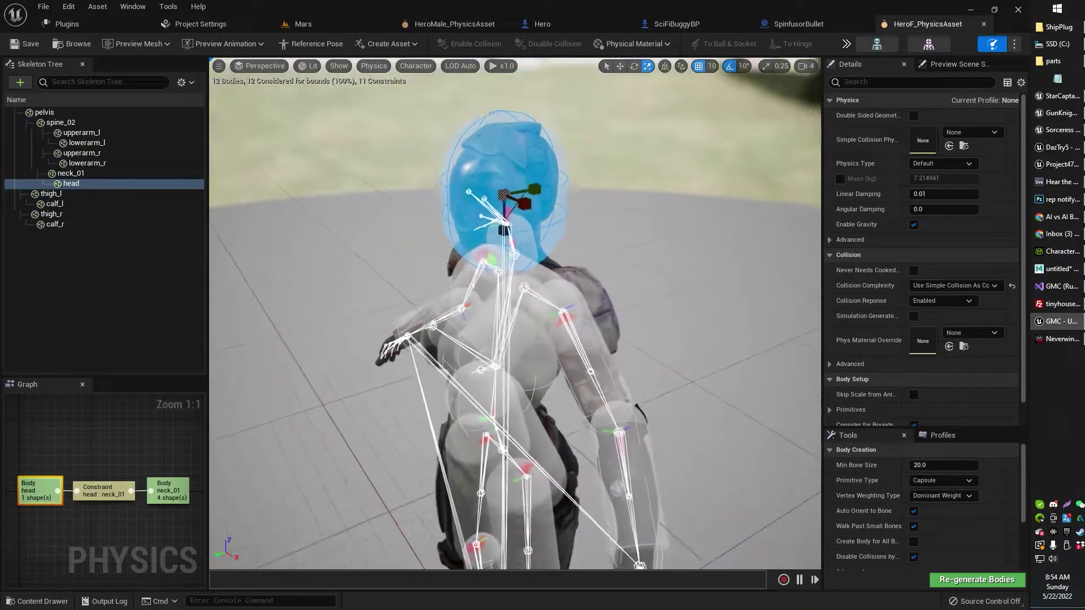
right_click_drag(515, 254, 499, 209)
left_click(590, 238)
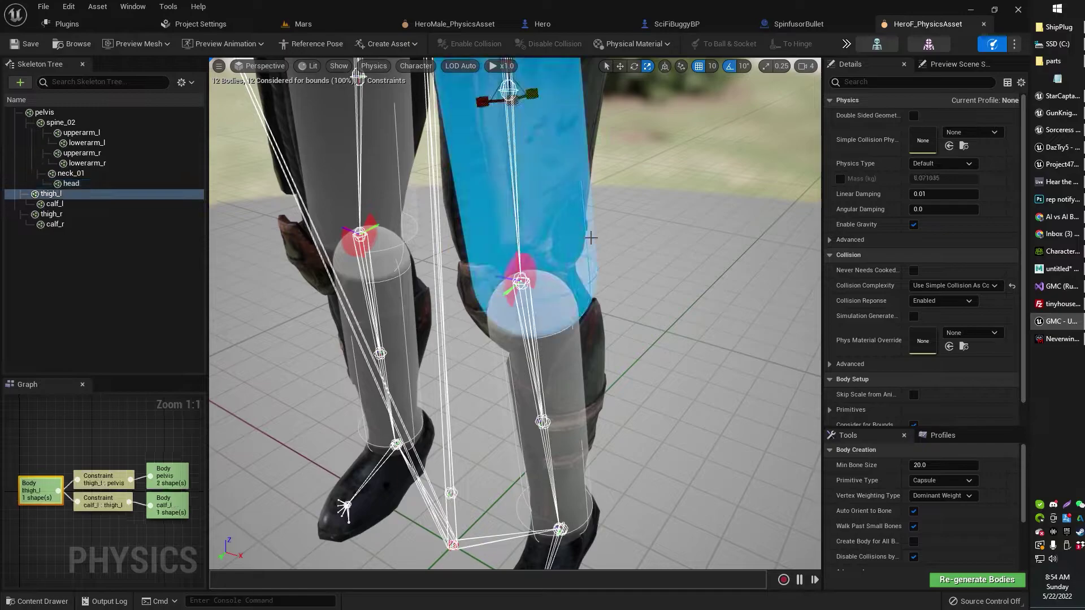
mouse_move(653, 271)
right_mouse_down()
mouse_move(649, 322)
mouse_move(656, 269)
right_mouse_up()
left_click(543, 195)
right_click_drag(513, 219, 515, 187)
key("s")
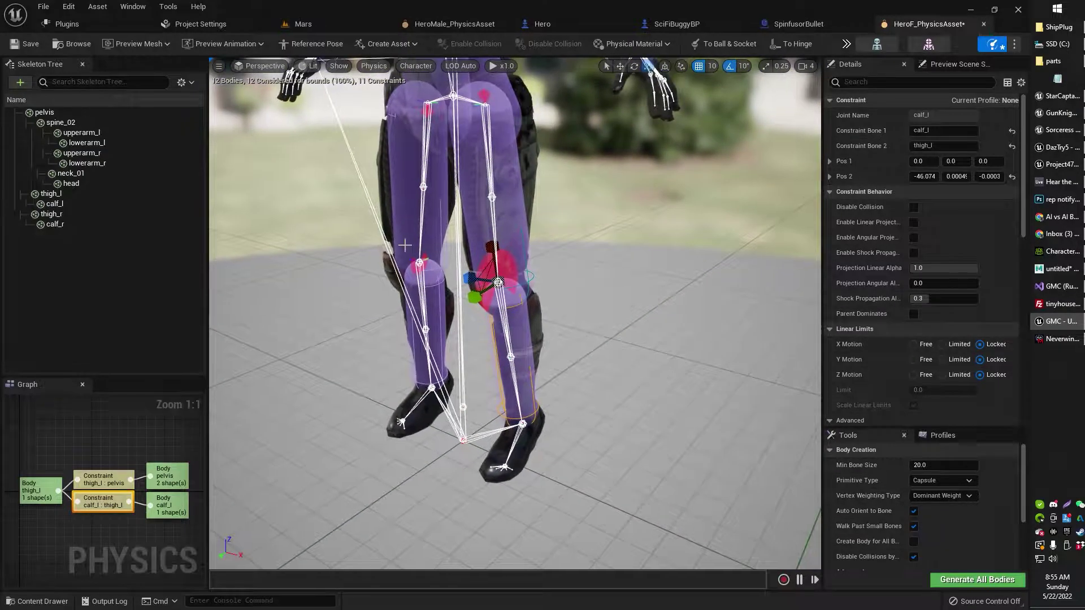
Check which items can be added to the skeleton tree and dismiss the list without choosing one
right_click_drag(250, 270, 224, 232)
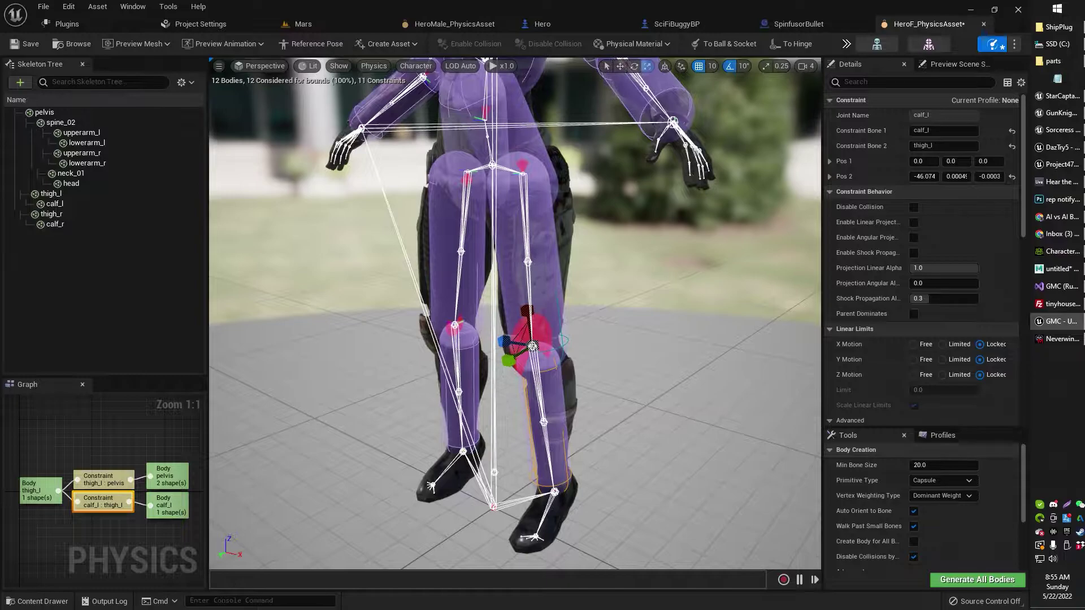
scroll(249, 270, "up", 2)
left_click(16, 84)
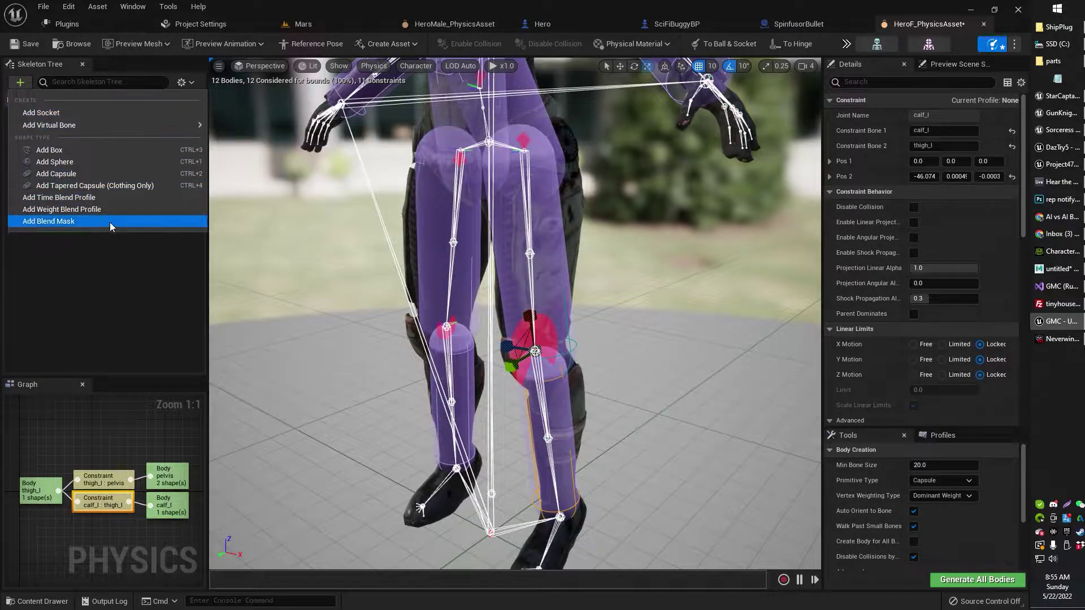
left_click(106, 262)
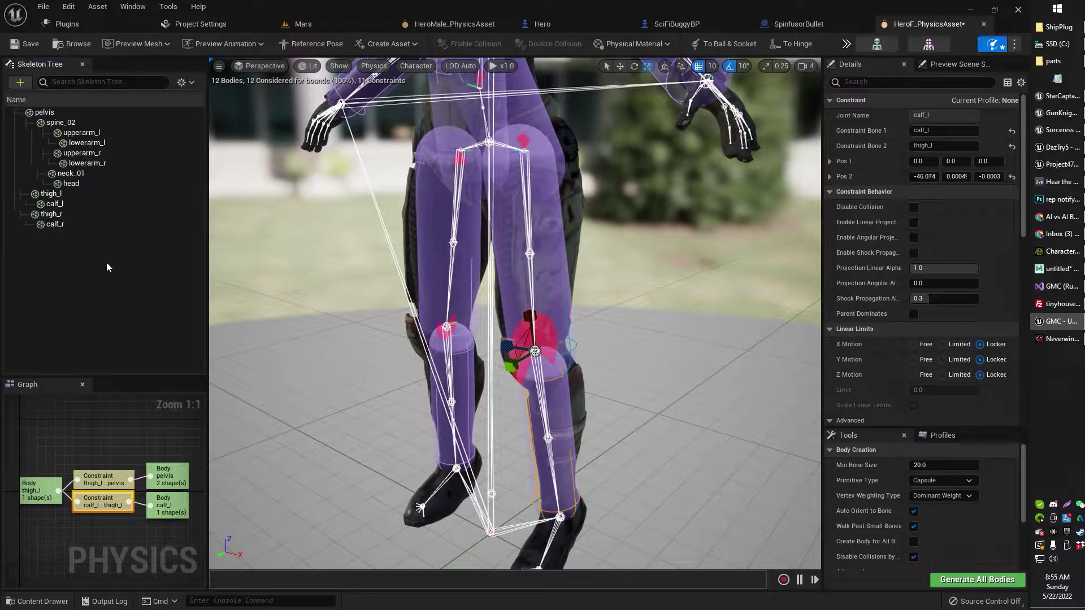
Check which bodies thigh_r can be given a new constraint with, dismiss the list and examine the knees up close
left_click(61, 218)
right_click(62, 219)
mouse_move(63, 215)
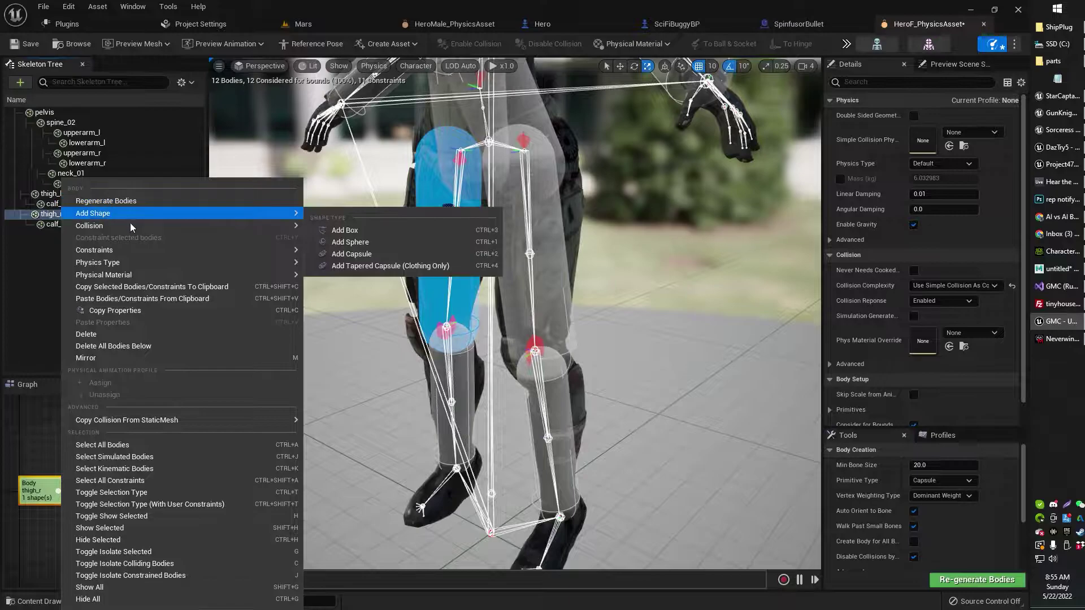
mouse_move(173, 255)
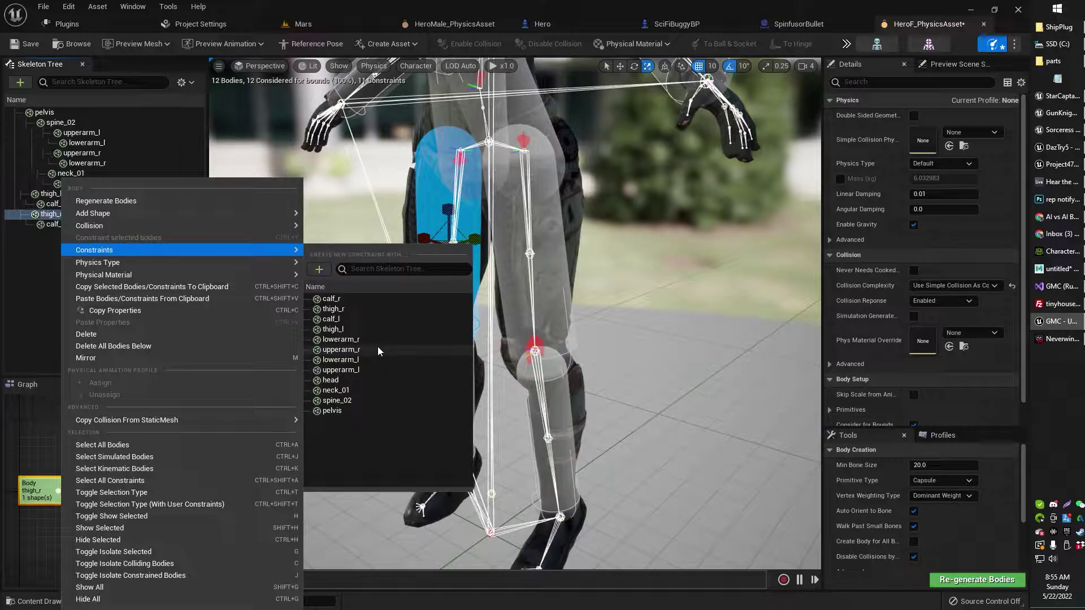
right_click_drag(386, 363, 384, 334)
key("w")
key("s")
scroll(514, 314, "up", 8)
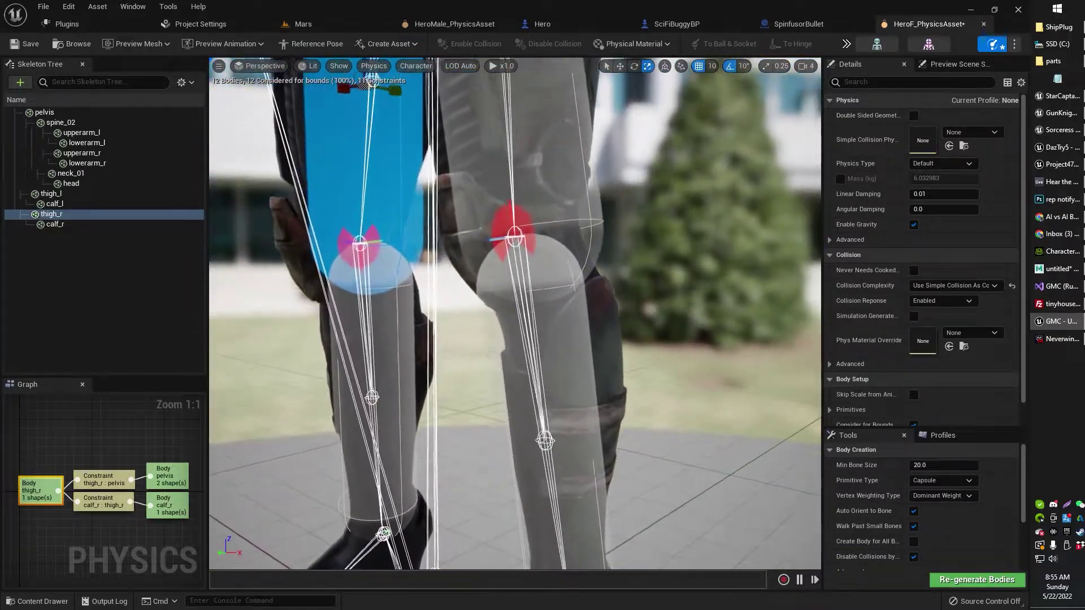
scroll(466, 288, "up", 1)
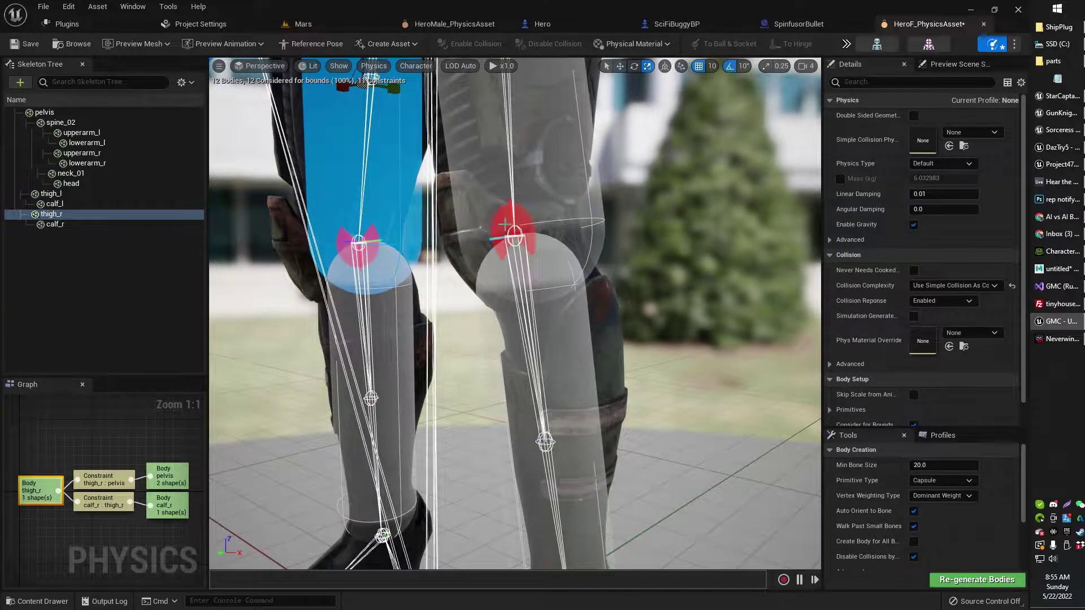
Select the constraint between calf_r and thigh_r, and examine the joints from the knees up to the torso
left_click(644, 229)
left_click_drag(671, 232, 653, 218)
left_click(596, 191)
right_click_drag(677, 260, 725, 259)
right_click_drag(523, 304, 541, 223)
left_click(523, 303)
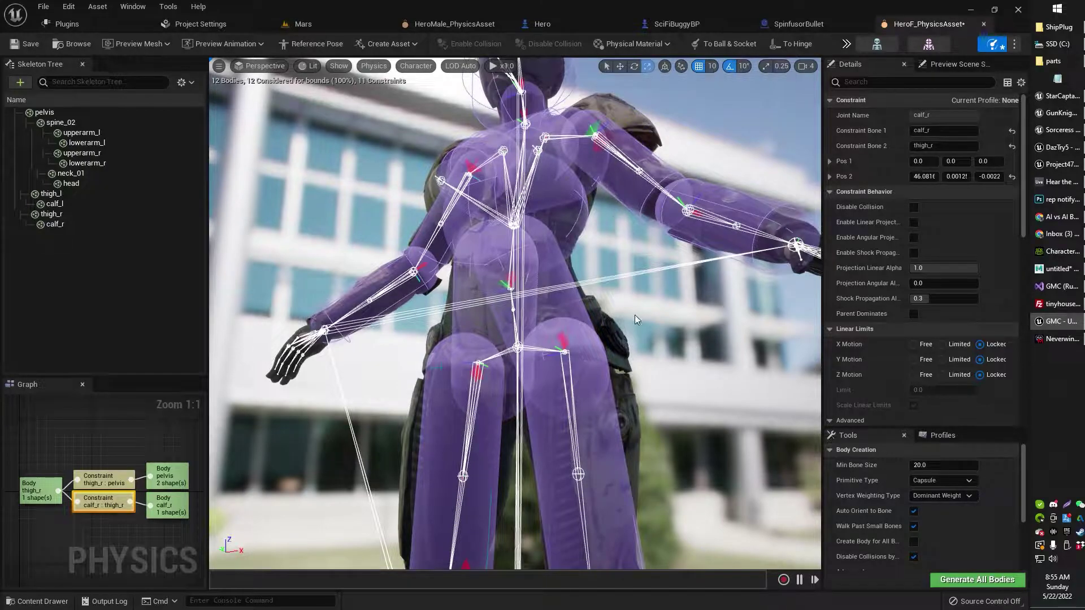
right_click_drag(645, 338, 625, 418)
right_click_drag(549, 226, 556, 164)
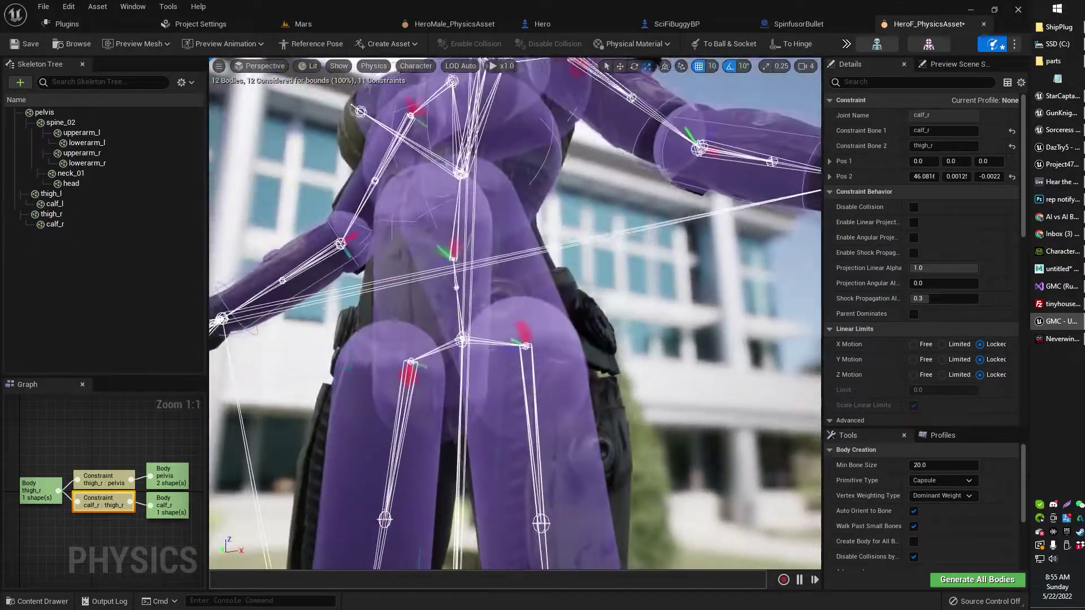
right_click_drag(547, 284, 547, 293)
Inspect the left hip, spine and both shoulder constraints by selecting them one after another
left_click(521, 324)
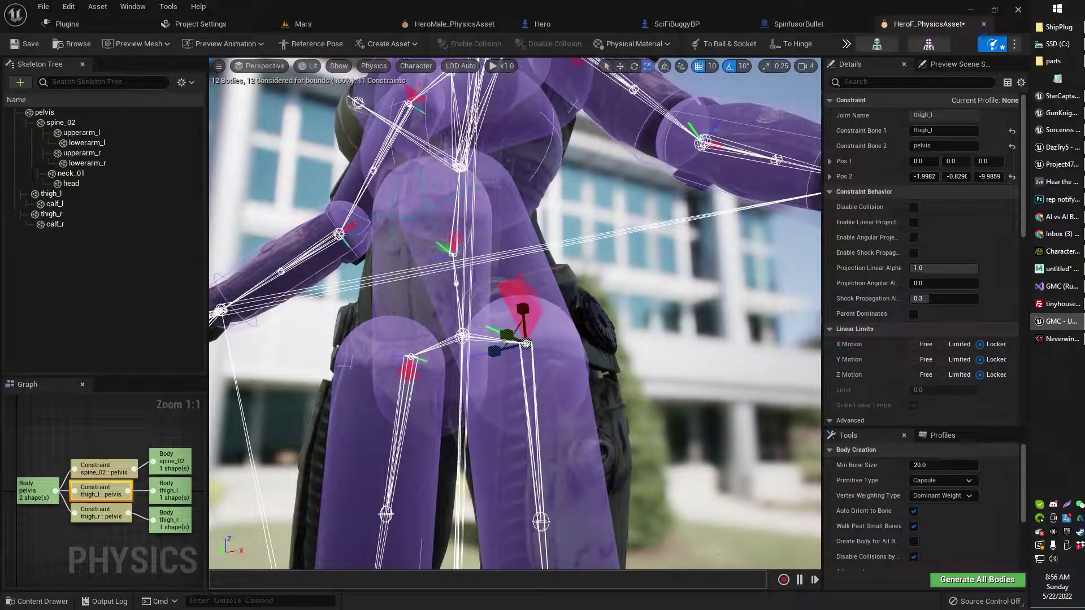
left_click(453, 242)
left_click(414, 94)
right_click_drag(415, 94, 424, 71)
left_click(558, 148)
right_click_drag(587, 242, 582, 367)
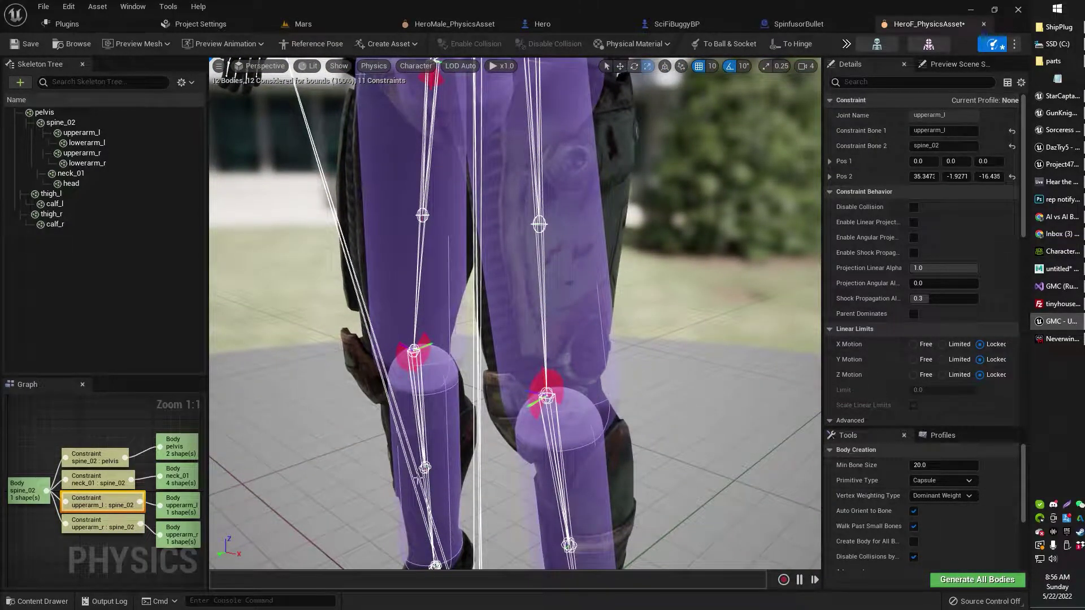
Select the constraint between calf_l and thigh_l at the knee and examine its angular limits
left_click(556, 377)
left_click_drag(653, 403, 746, 322)
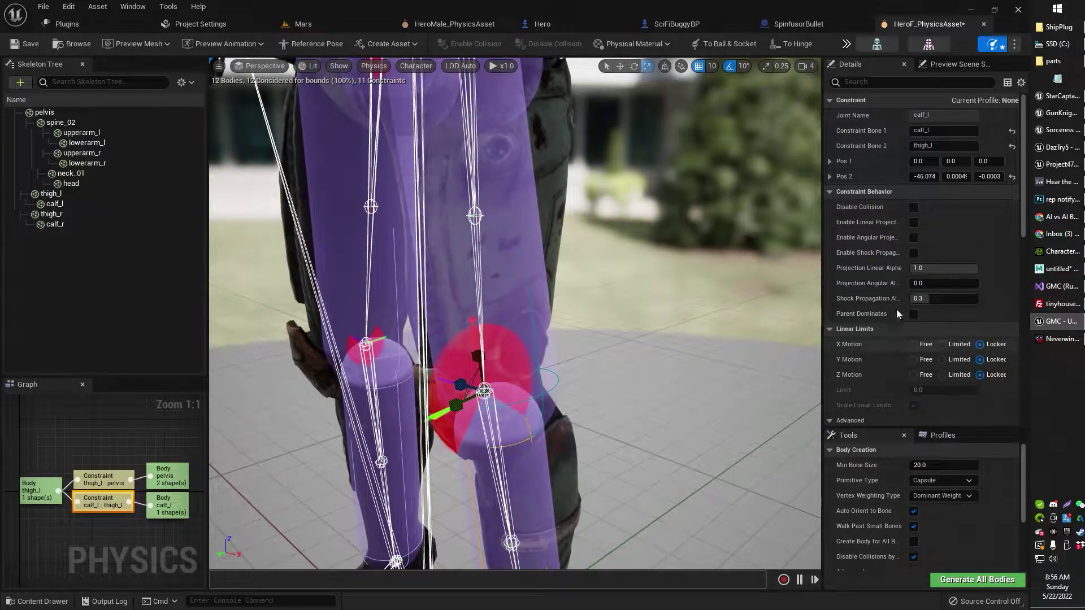
scroll(919, 243, "down", 3)
scroll(920, 244, "down", 15)
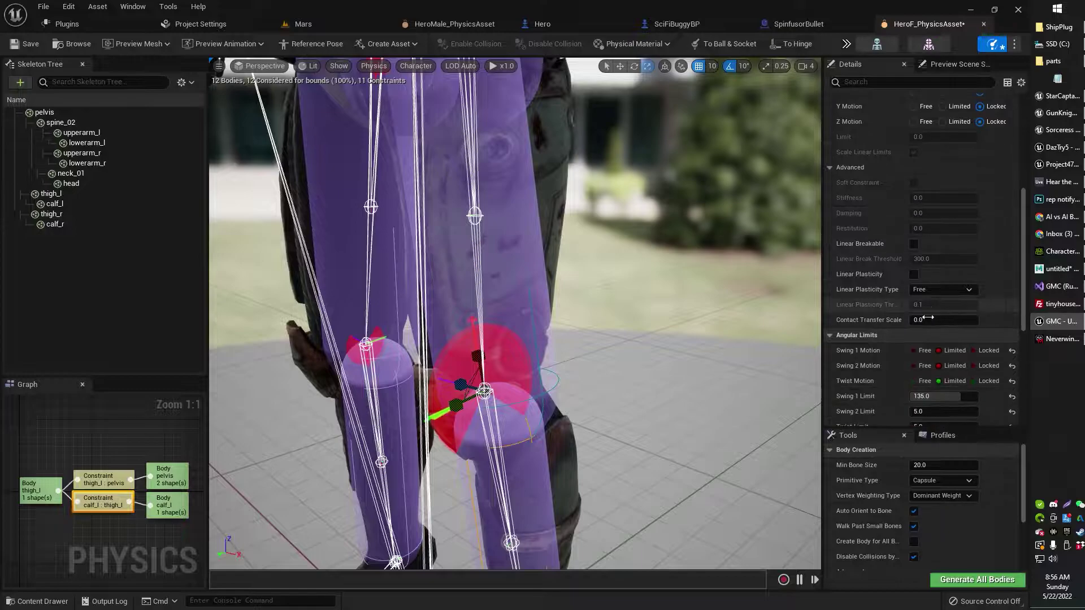
mouse_move(681, 388)
right_mouse_down()
mouse_move(649, 391)
mouse_move(641, 418)
mouse_move(680, 407)
right_mouse_up()
key("w")
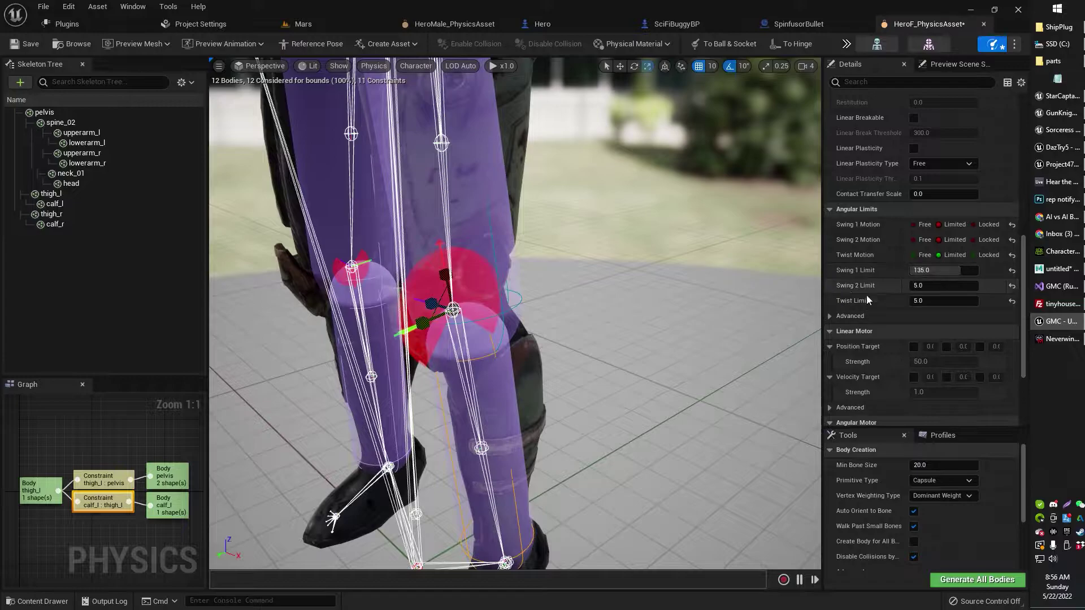
Try a Twist Limit of about 124 and a different Swing 2 Limit on the left knee constraint, and undo the changes
left_click_drag(925, 301, 963, 301)
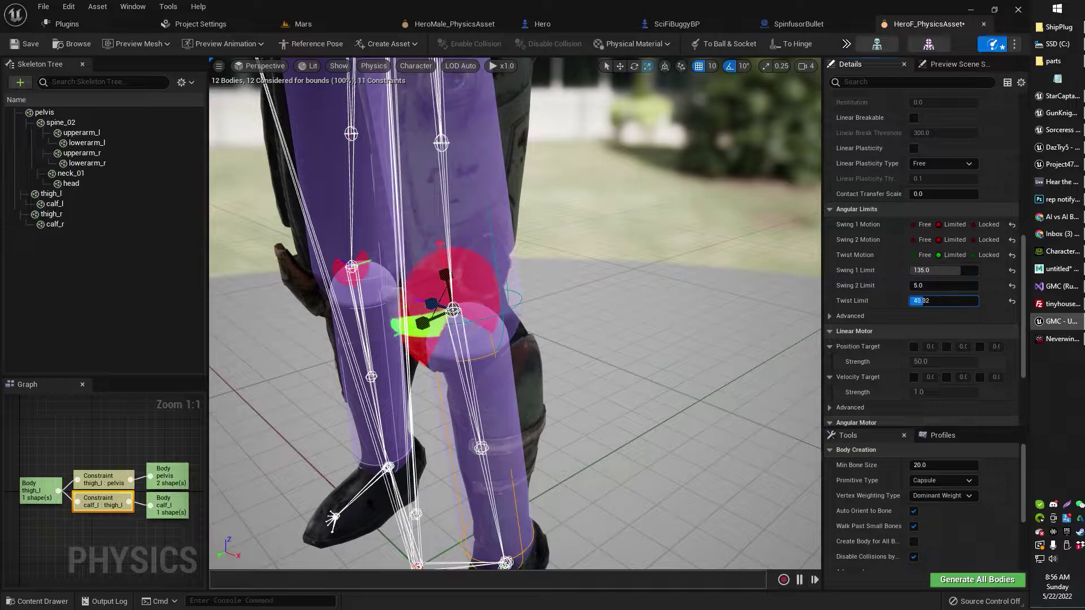
left_click_drag(940, 301, 974, 301)
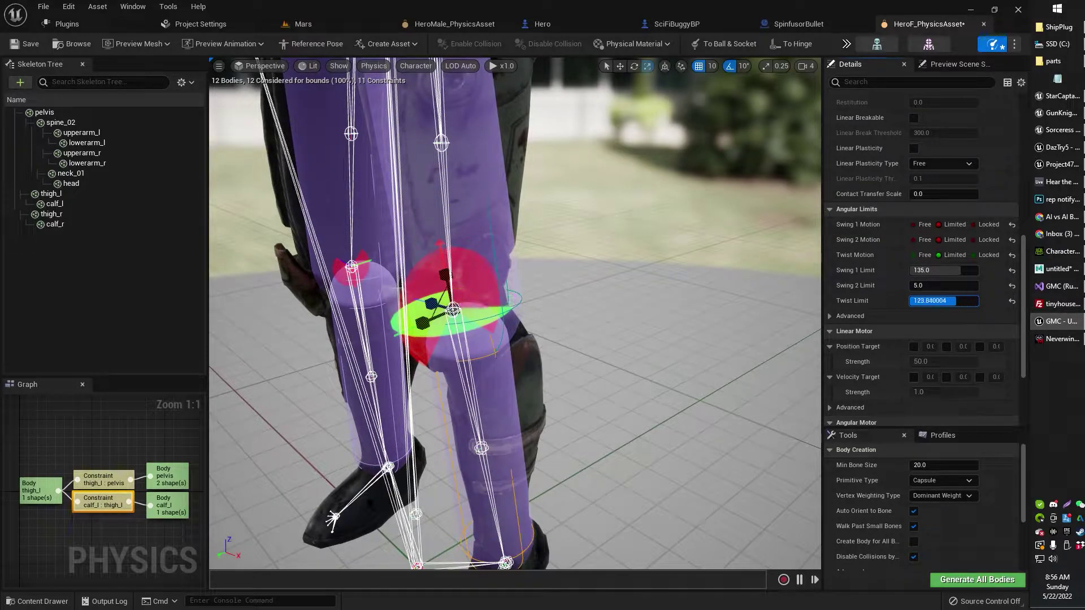
mouse_move(934, 302)
left_mouse_down()
mouse_move(915, 302)
mouse_move(927, 302)
left_mouse_up()
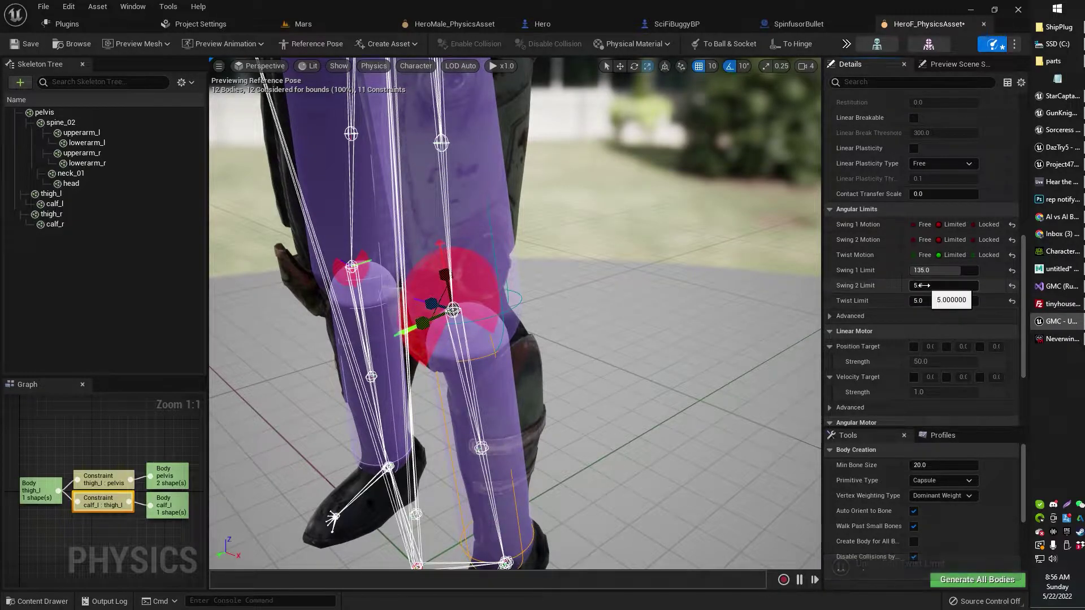
left_click_drag(929, 285, 958, 270)
key("ctrl+z")
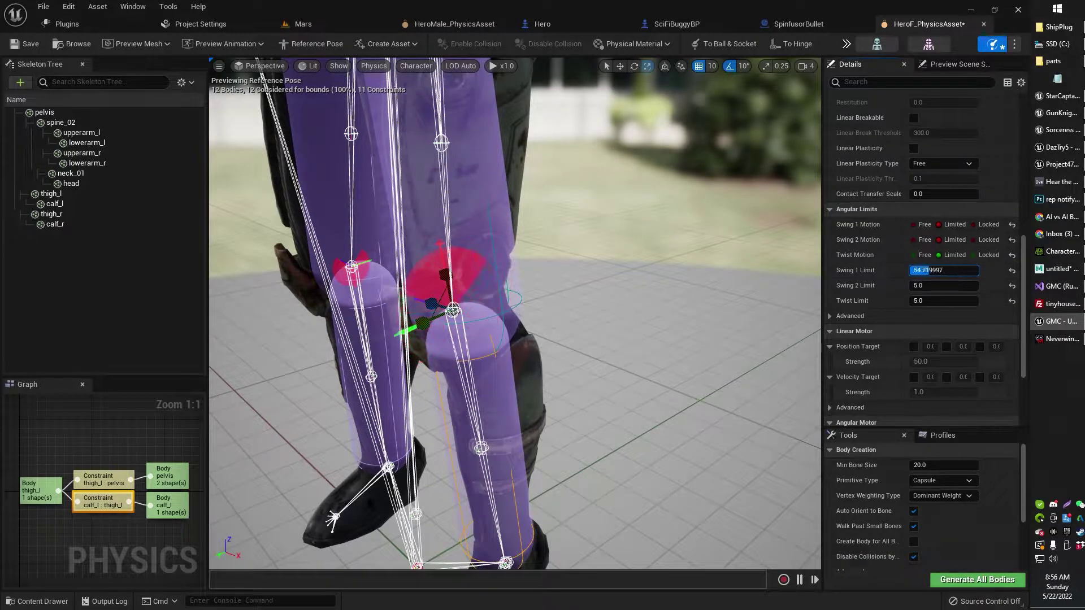
Try Swing 1 Limit values of about 104 and 0 on the left knee constraint, undoing each change
mouse_move(917, 270)
left_mouse_down()
mouse_move(977, 270)
mouse_move(936, 270)
left_mouse_up()
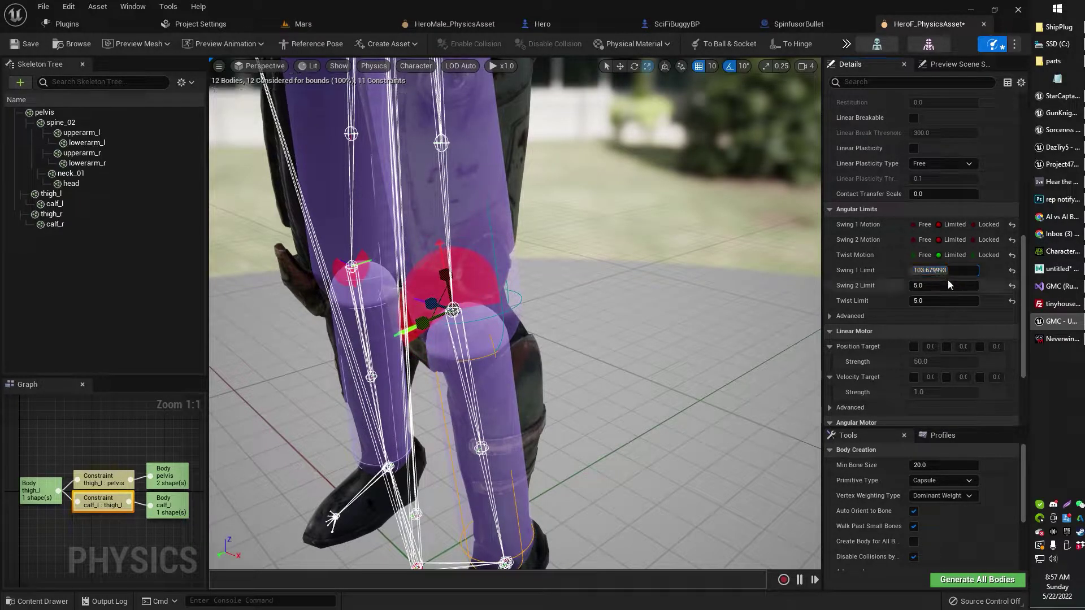
key("ctrl+z")
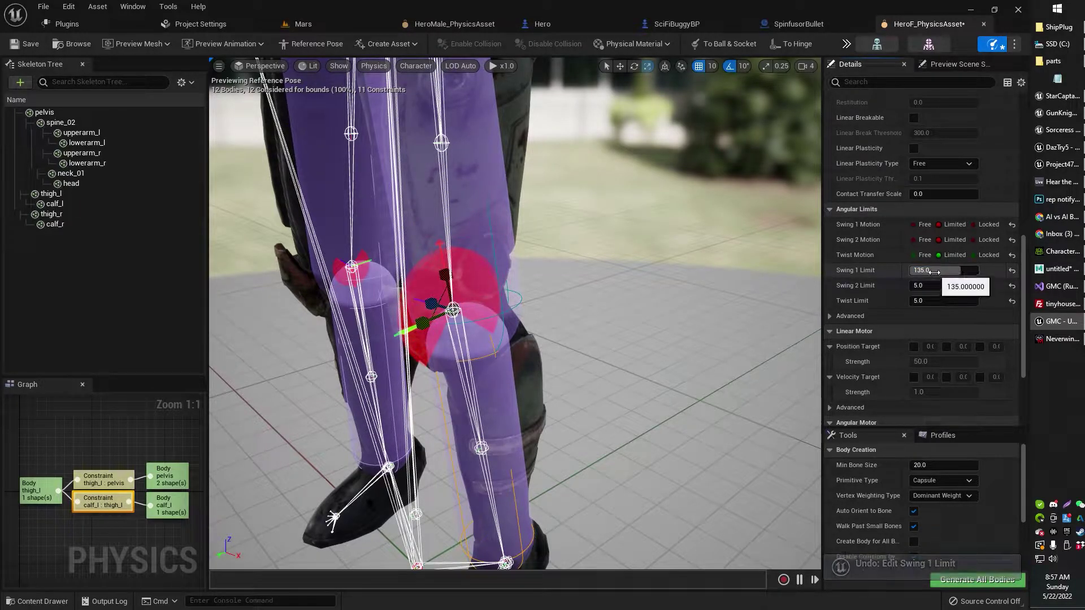
left_click_drag(958, 270, 910, 270)
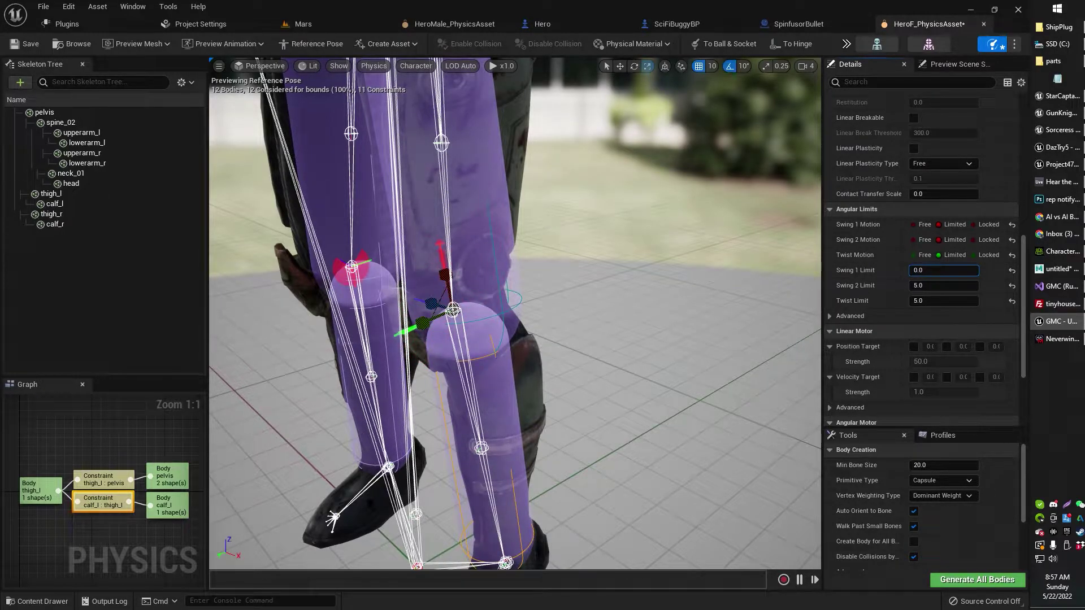
key("ctrl+z")
Set the preview's playback speed to x0.25 and simulate the female body's fall in slow motion
mouse_move(592, 189)
right_mouse_down()
mouse_move(613, 201)
mouse_move(585, 169)
right_mouse_up()
left_click(502, 66)
left_click(521, 112)
right_click_drag(622, 243, 622, 262)
key("space")
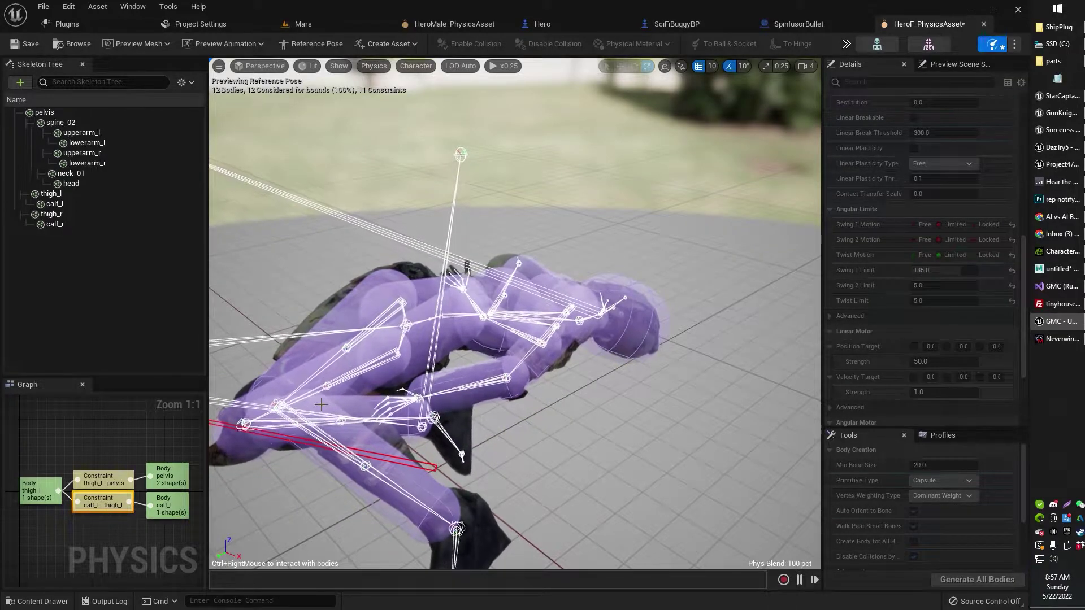
right_click_drag(598, 411, 592, 339)
Simulate the fall with the left knee's Swing 1 Limit at 0, stop it and restore the limit to 135
key("s")
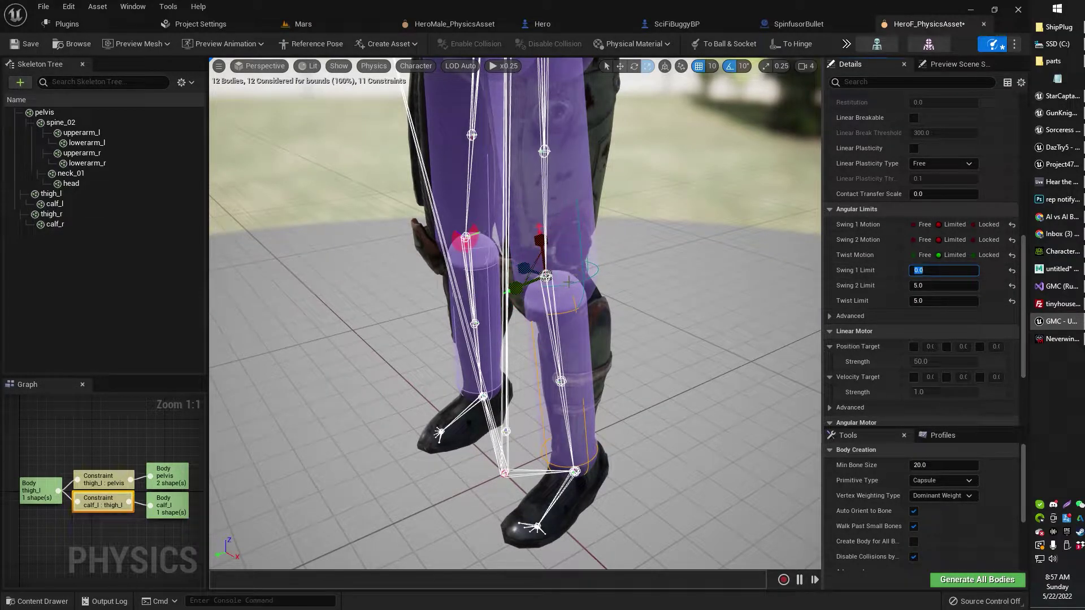
key("alt+s")
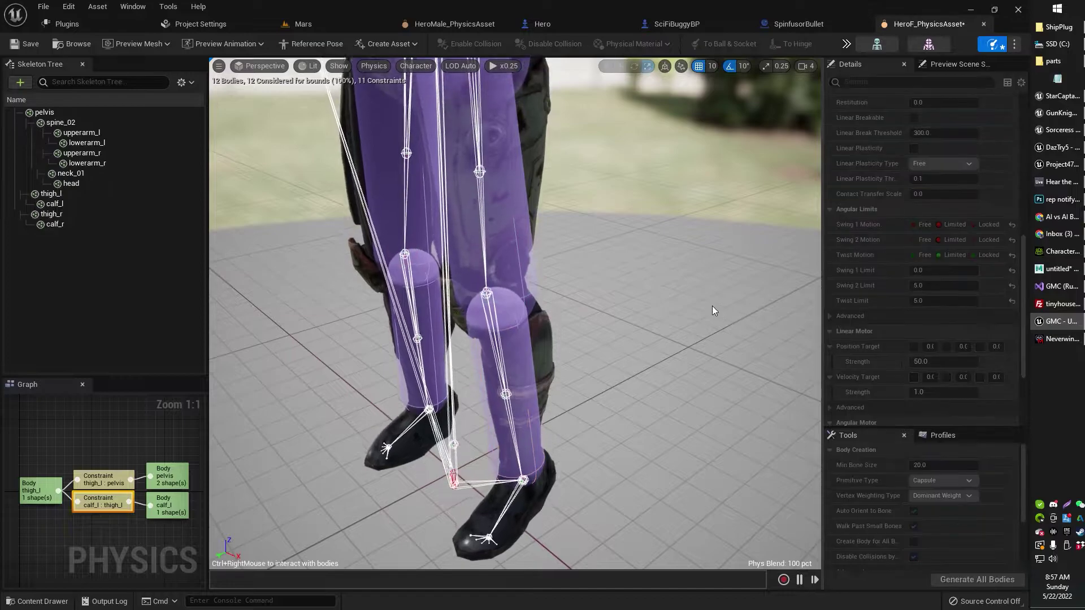
right_click_drag(673, 340, 628, 378)
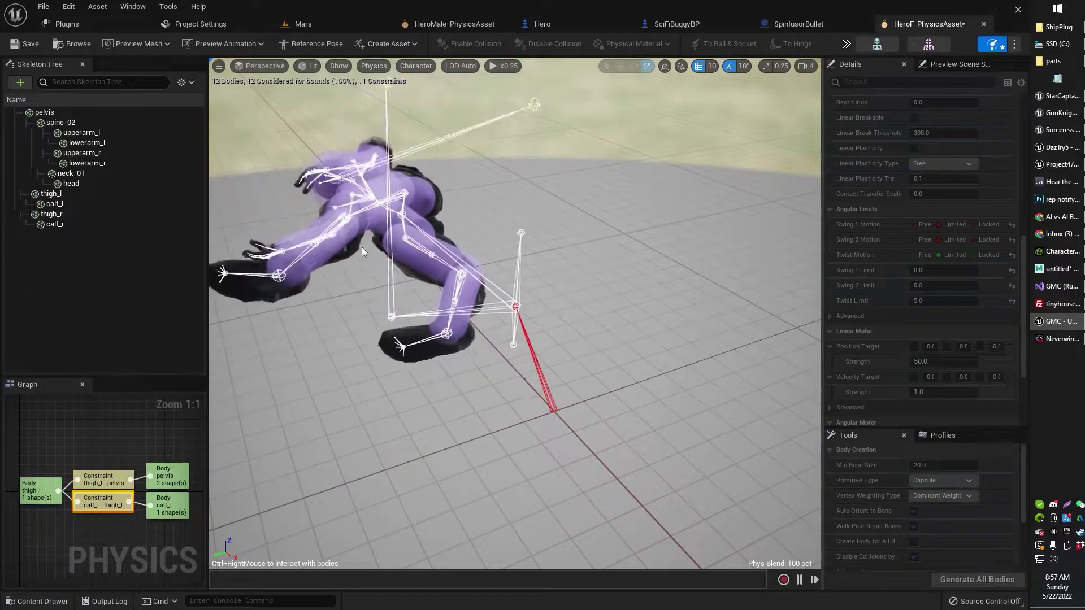
key("alt+s")
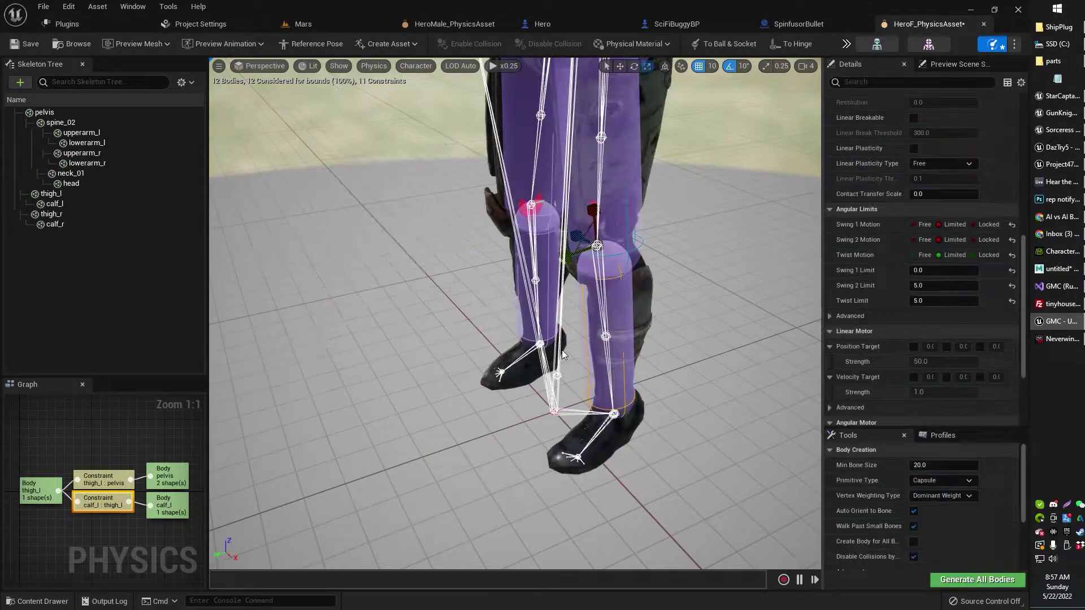
mouse_move(563, 355)
right_mouse_down()
mouse_move(588, 328)
mouse_move(590, 360)
mouse_move(546, 337)
mouse_move(569, 335)
right_mouse_up()
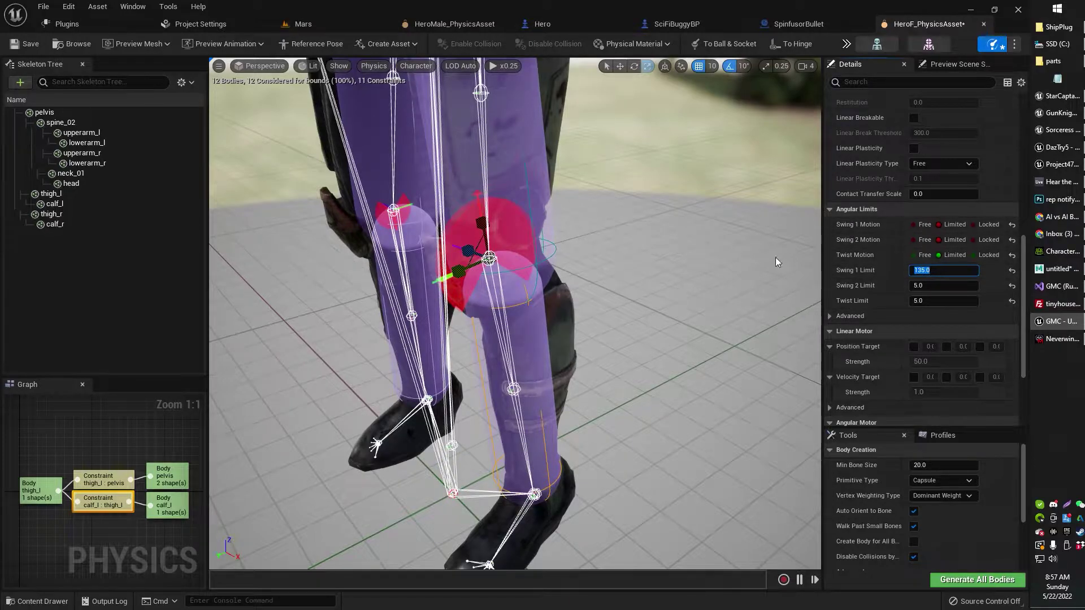
Select the lowerarm_l body, try moving its capsule away from the forearm and undo the move
right_click_drag(770, 266, 658, 373)
left_click(668, 357)
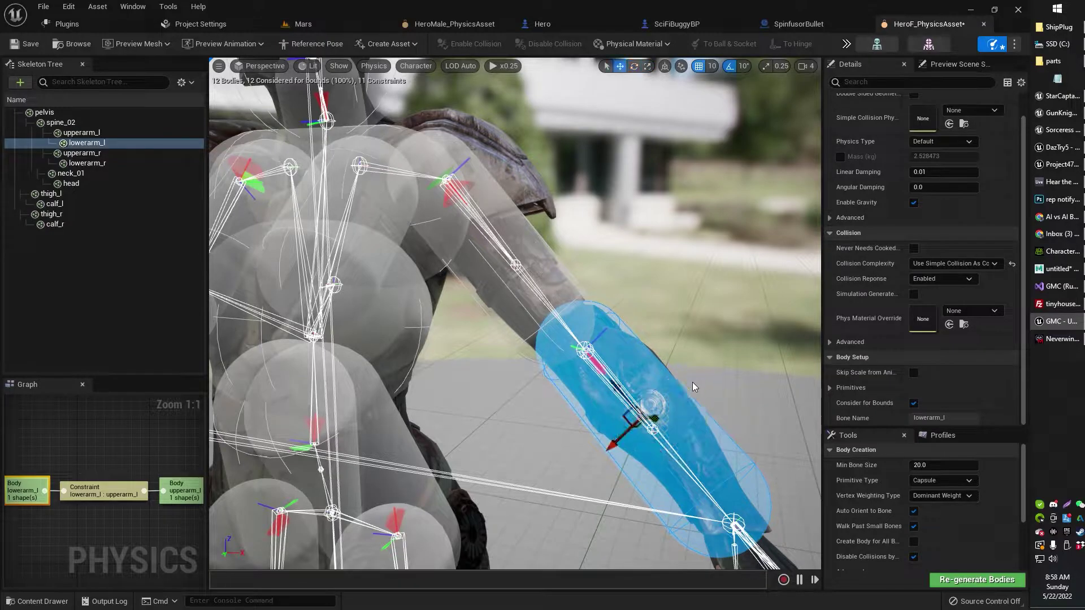
left_click_drag(619, 447, 653, 413)
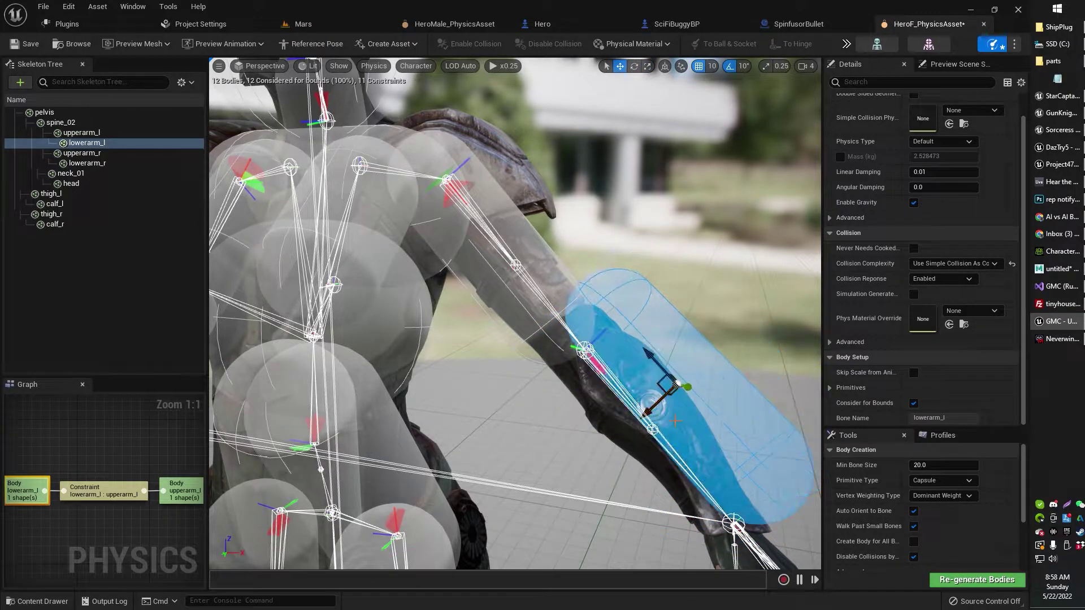
key("ctrl+z")
key("r")
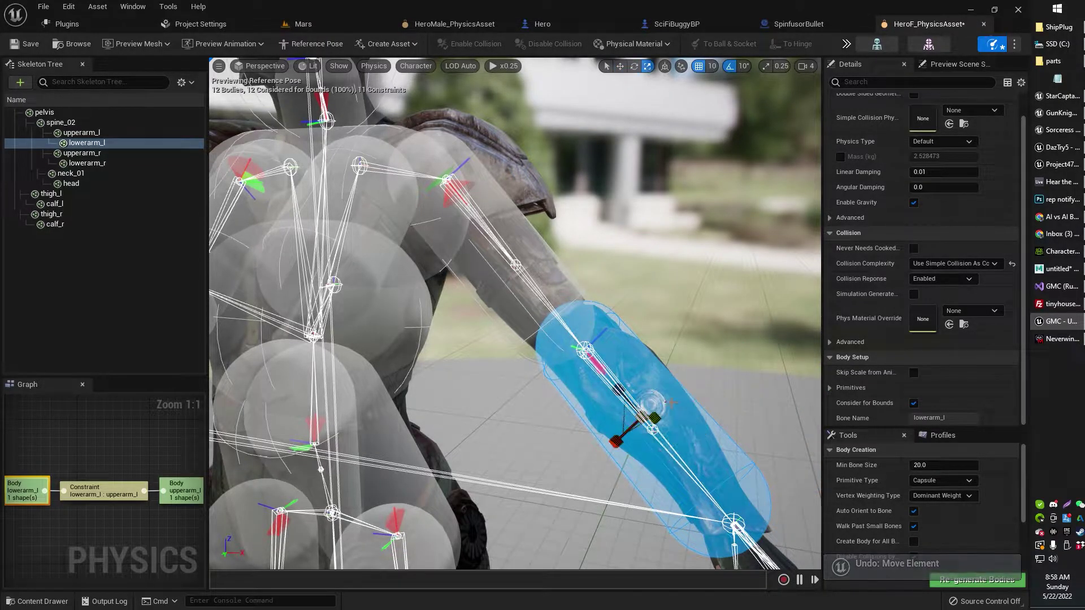
Try adding a sphere shape to the lowerarm_l body and undo the addition
mouse_move(640, 284)
right_mouse_down()
mouse_move(607, 330)
mouse_move(608, 350)
mouse_move(593, 356)
mouse_move(599, 333)
mouse_move(599, 365)
mouse_move(631, 278)
right_mouse_up()
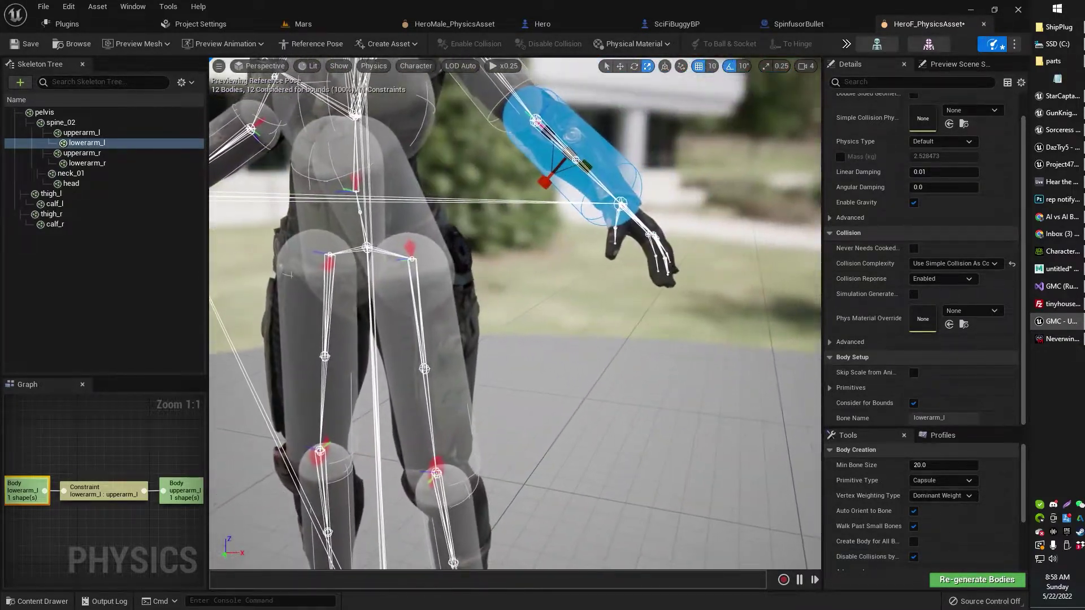
right_click(113, 147)
mouse_move(151, 184)
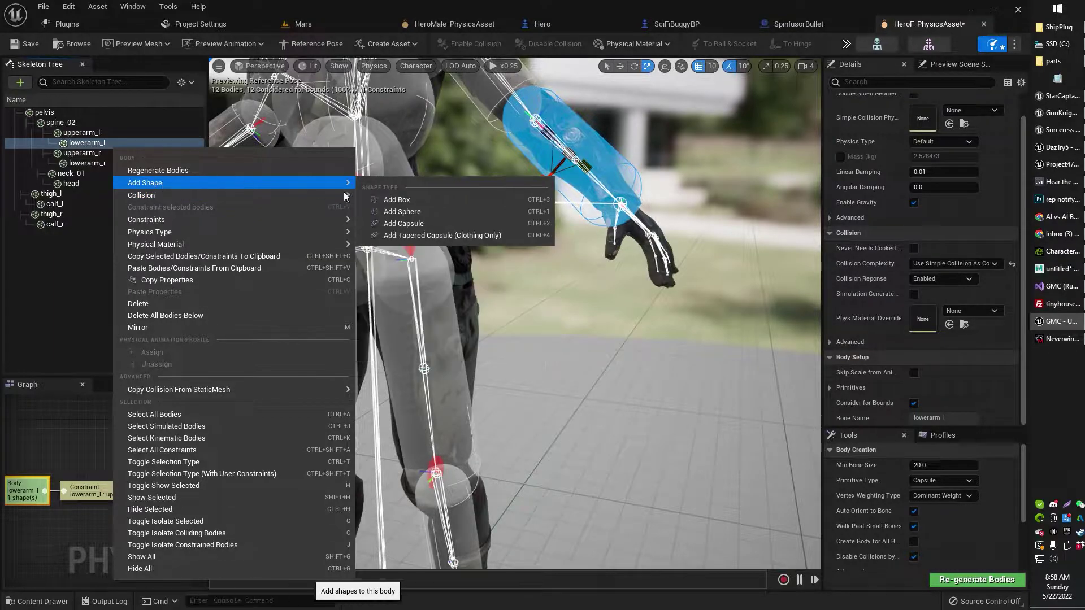
left_click(435, 211)
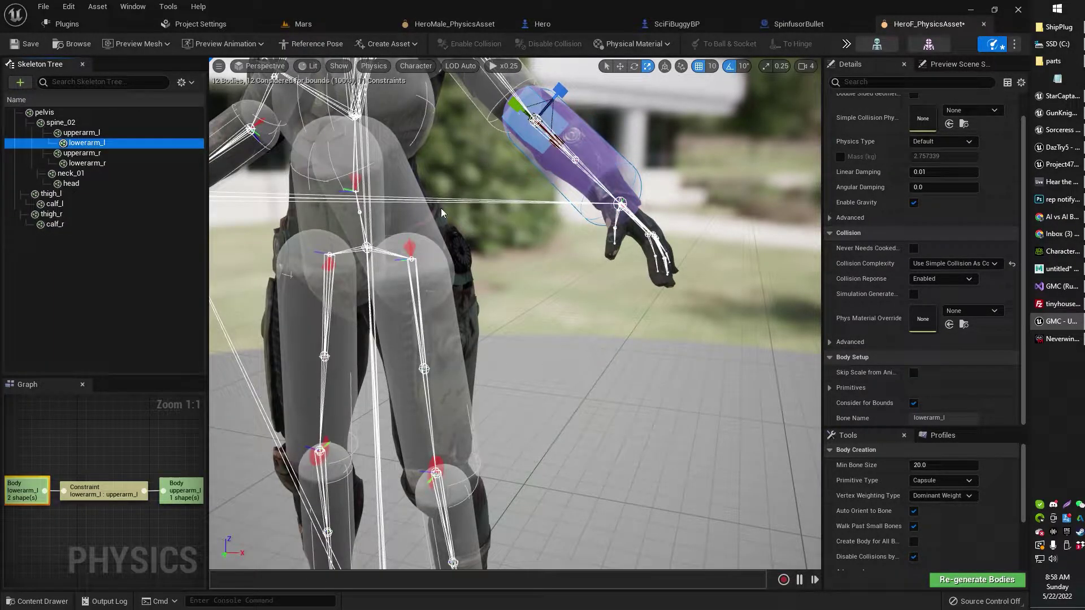
key("ctrl+z")
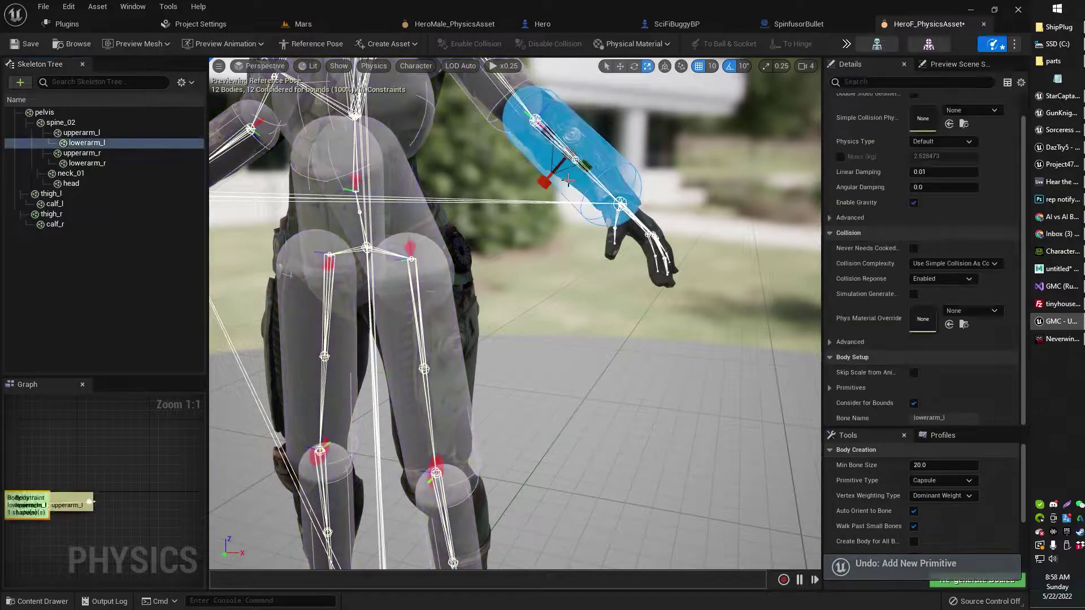
Examine the lowerarm_l capsule around the wrist up close, try shifting it sideways and undo the shift
right_click_drag(565, 317, 545, 267)
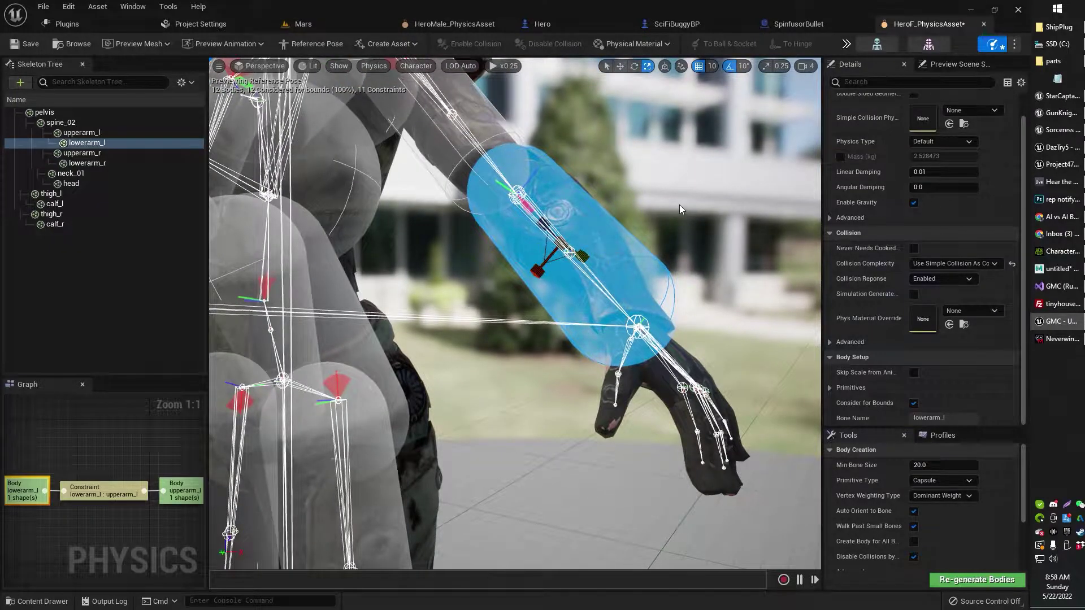
right_click_drag(650, 195, 599, 193)
key("e")
key("r")
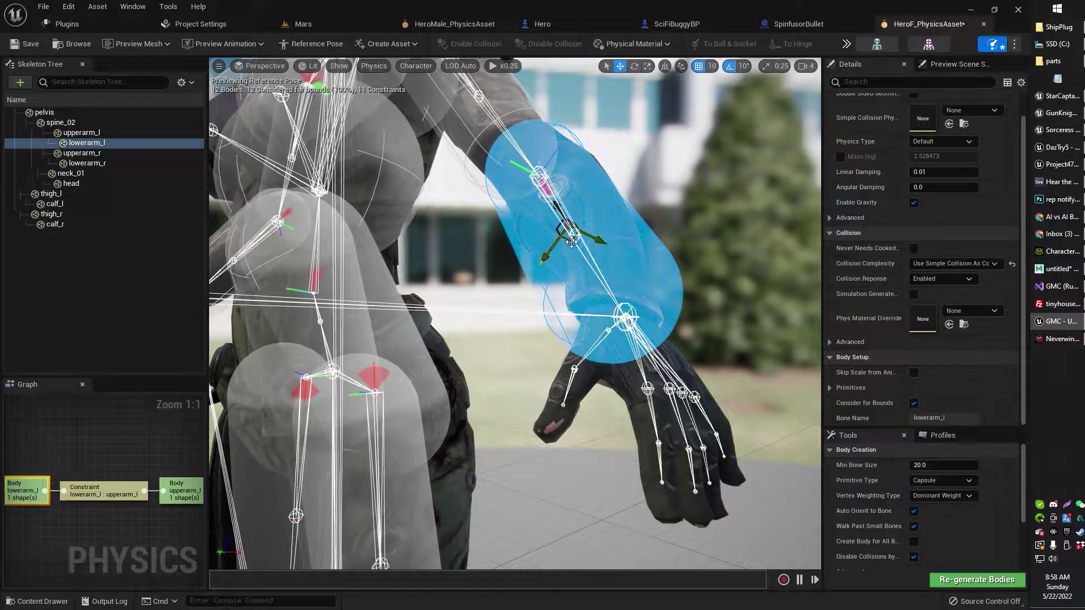
left_click_drag(591, 242, 547, 261)
key("ctrl+z")
Select the constraint between thigh_l and pelvis at the left hip, viewing the whole body
right_click_drag(718, 252, 701, 313)
right_click_drag(542, 295, 658, 295)
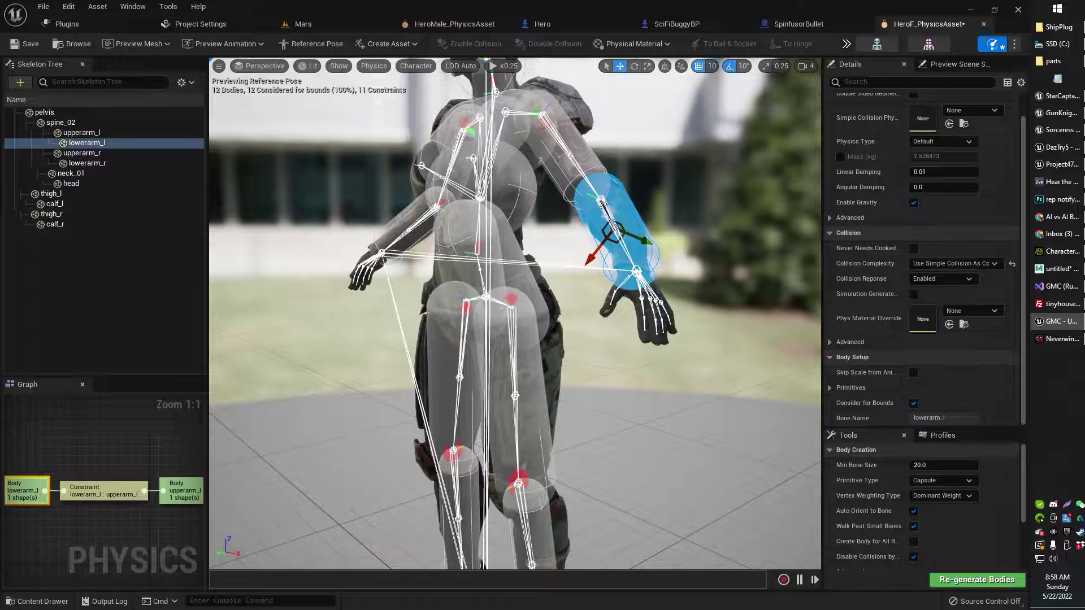
left_click(511, 306)
left_click(510, 305)
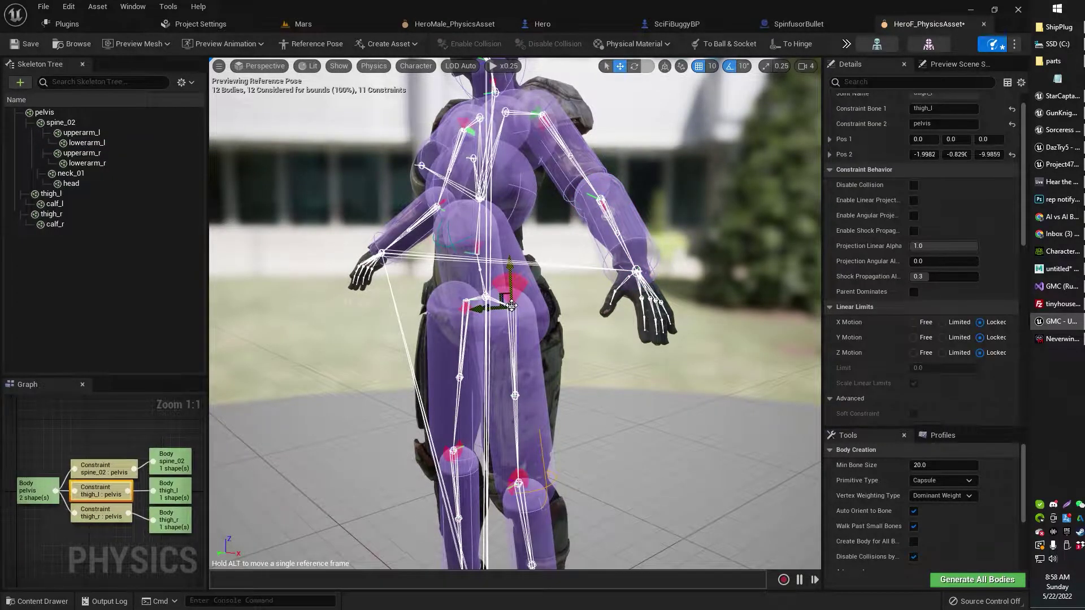
Examine the constraints at the neck and along the left arm by selecting them in turn
mouse_move(510, 305)
right_mouse_down()
mouse_move(525, 306)
mouse_move(513, 308)
right_mouse_up()
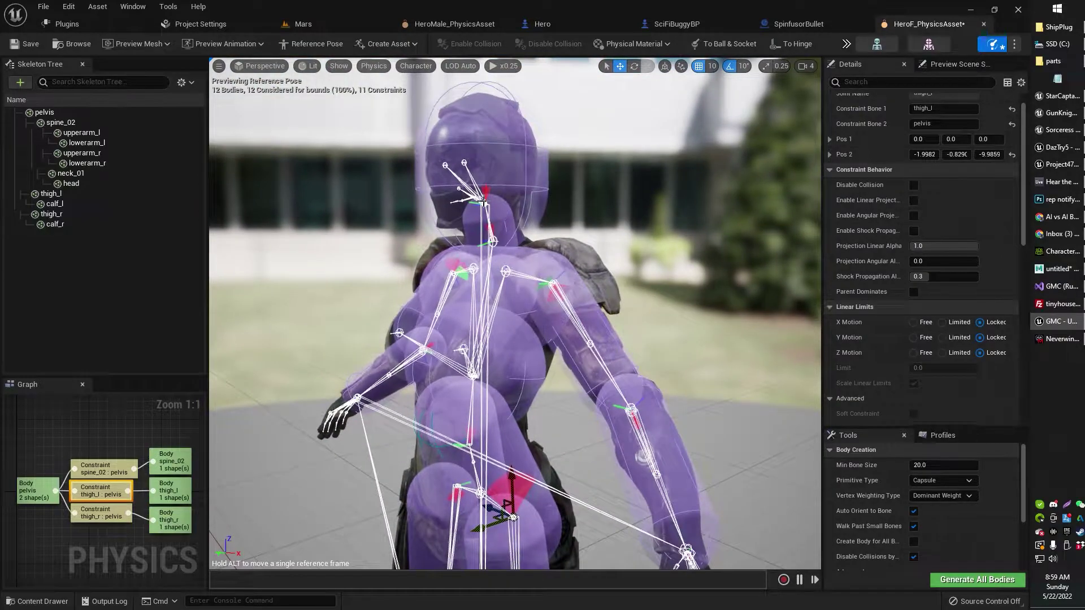
left_click(483, 202)
left_click(494, 230)
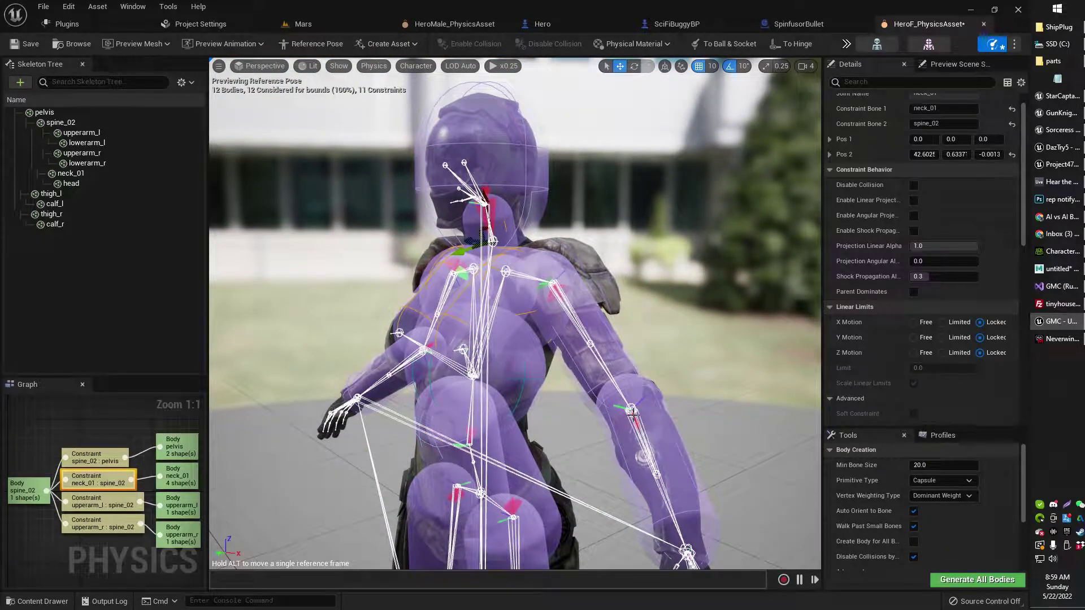
left_click(631, 411)
right_click_drag(554, 421, 525, 340)
left_click(558, 282)
Select the constraint between spine_02 and pelvis at the waist and bring up its Angular Limits settings
right_click_drag(625, 297, 585, 286)
scroll(514, 314, "up", 5)
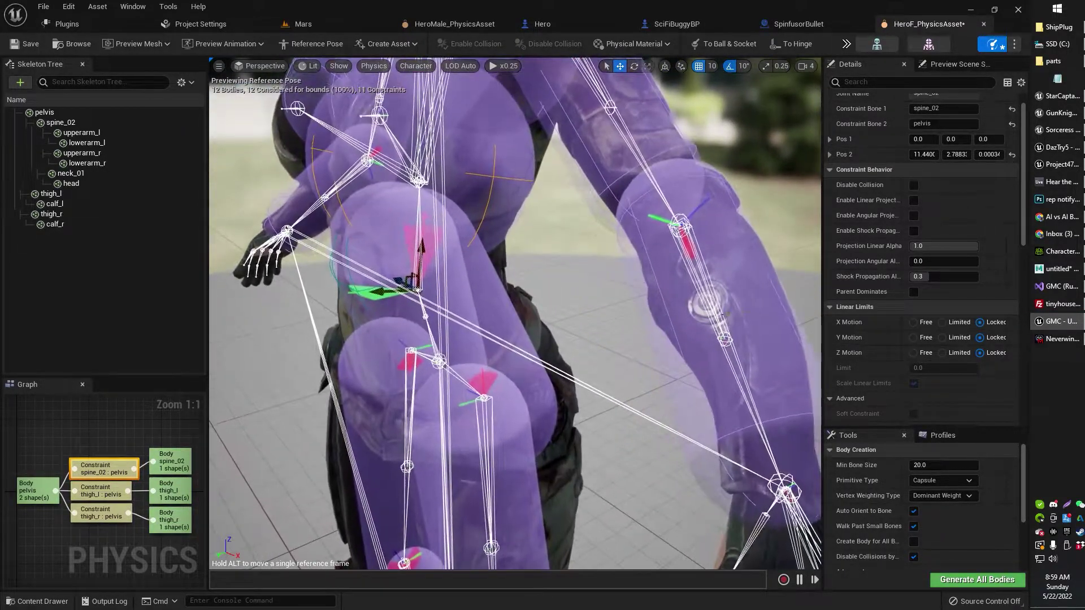
key("Escape")
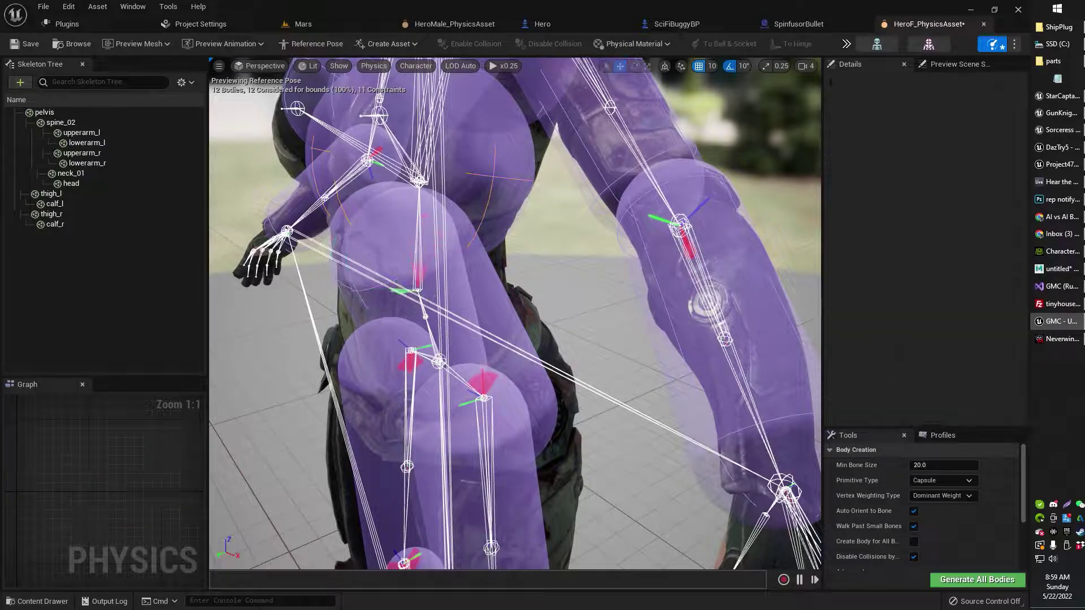
left_click(421, 270)
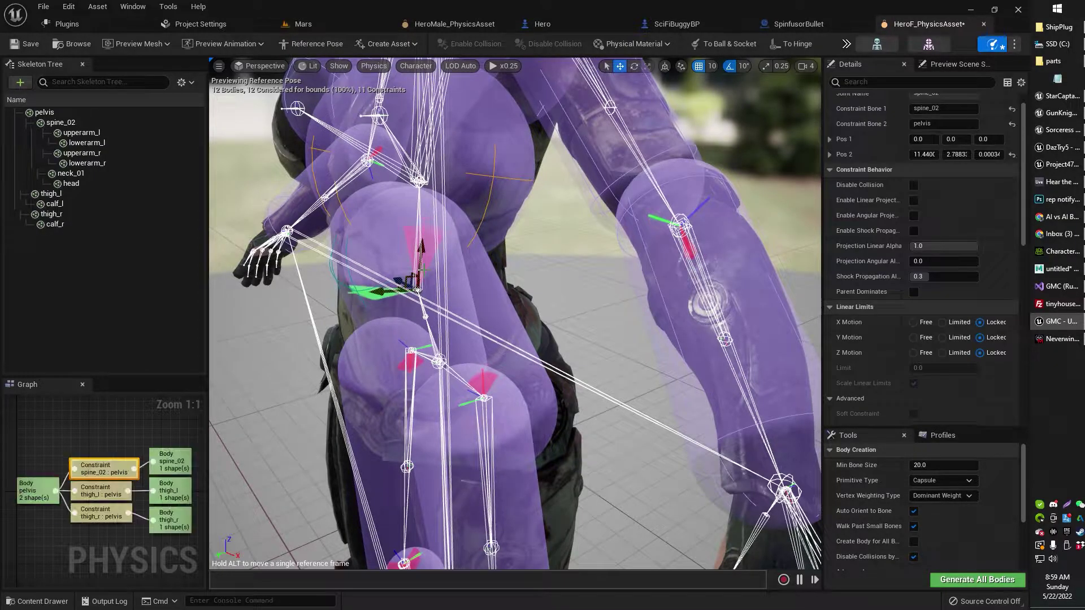
scroll(917, 319, "down", 6)
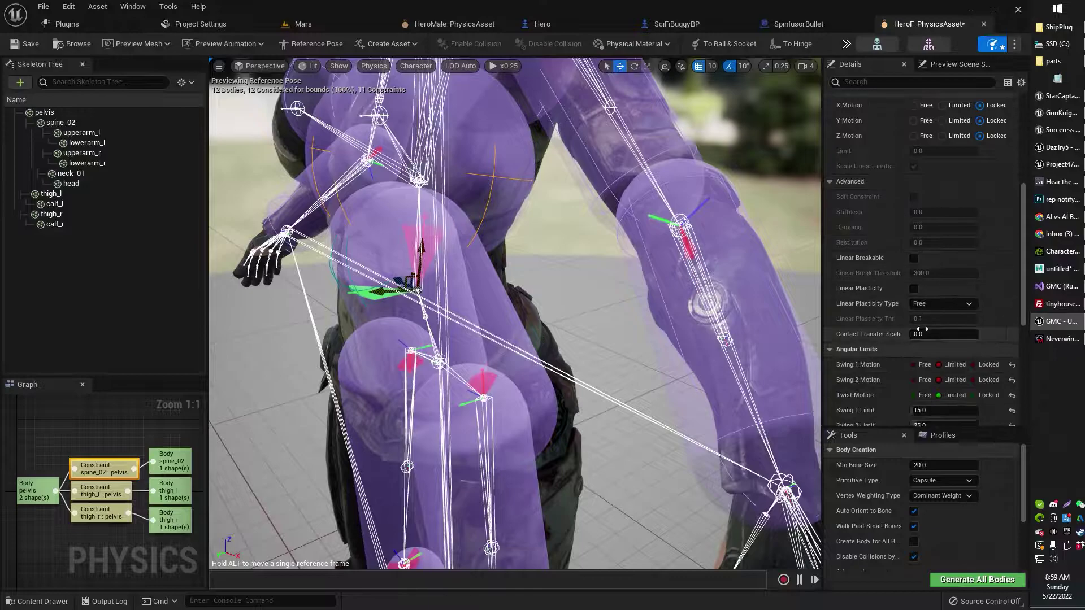
scroll(922, 329, "down", 3)
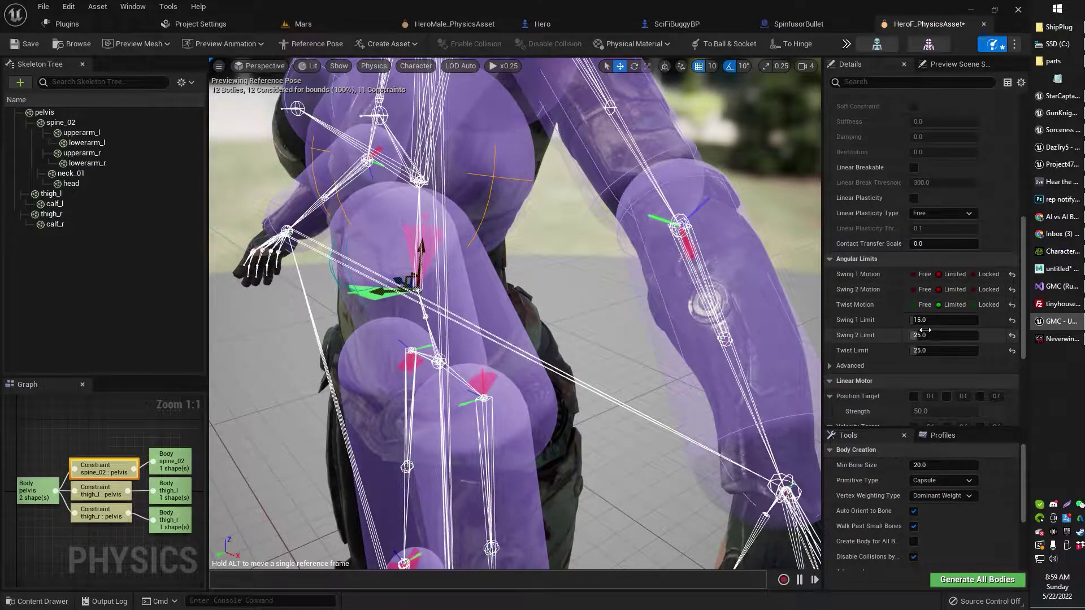
Try widening the waist constraint's Swing 1 and Swing 2 limits, undo the trials, and set Swing 1 Limit to 120
key("s")
right_click_drag(588, 311, 565, 326)
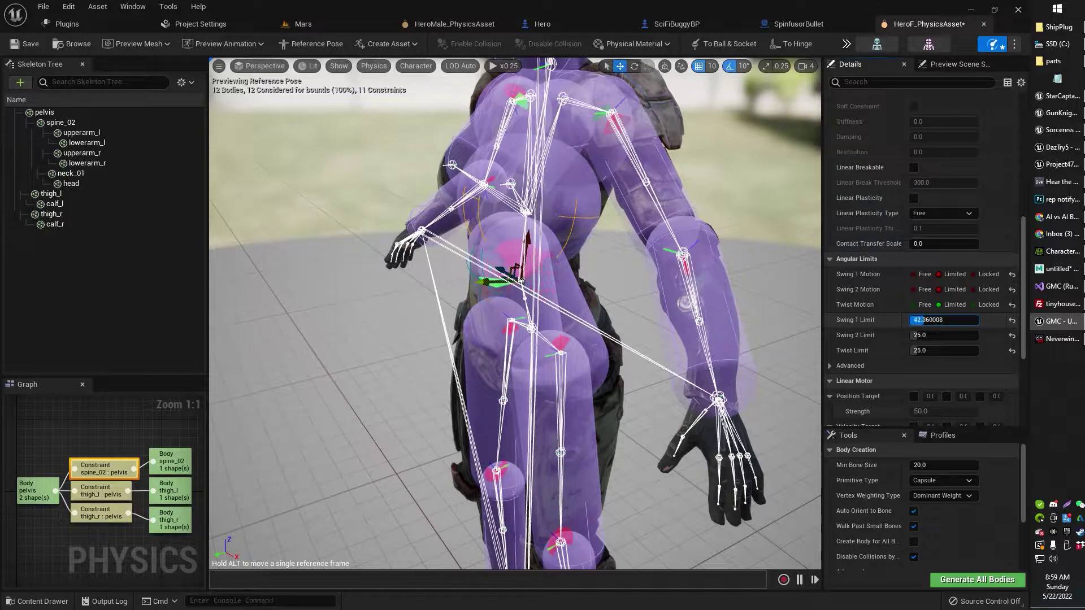
key("ctrl+z")
left_click_drag(931, 335, 954, 335)
key("ctrl+z")
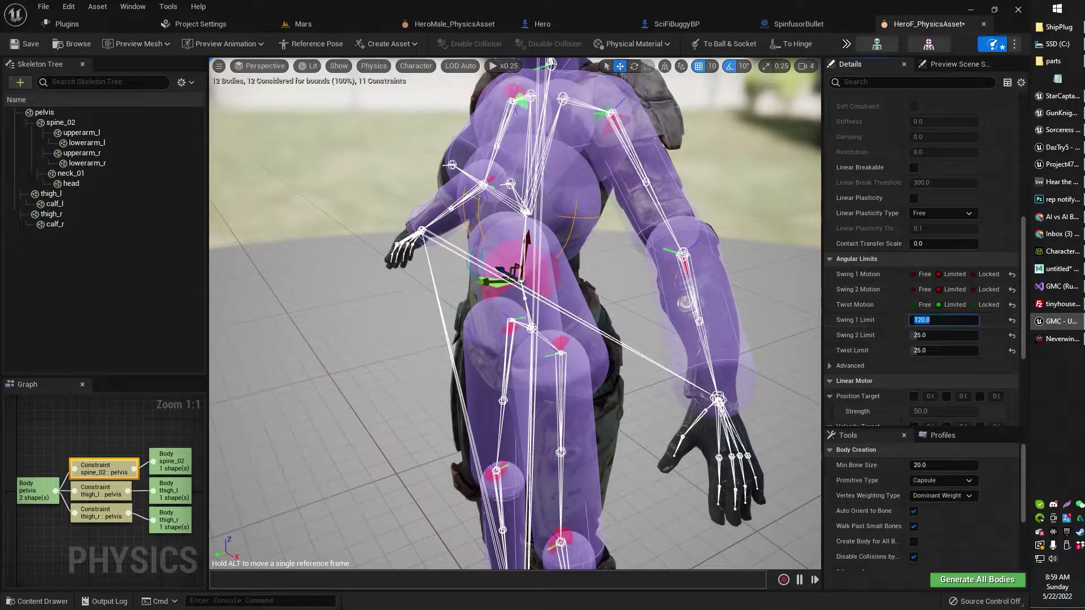
Simulate the ragdoll to test the waist constraint with its widened Swing 1 Limit, and stop the simulation
right_click_drag(729, 268, 774, 284)
key("s")
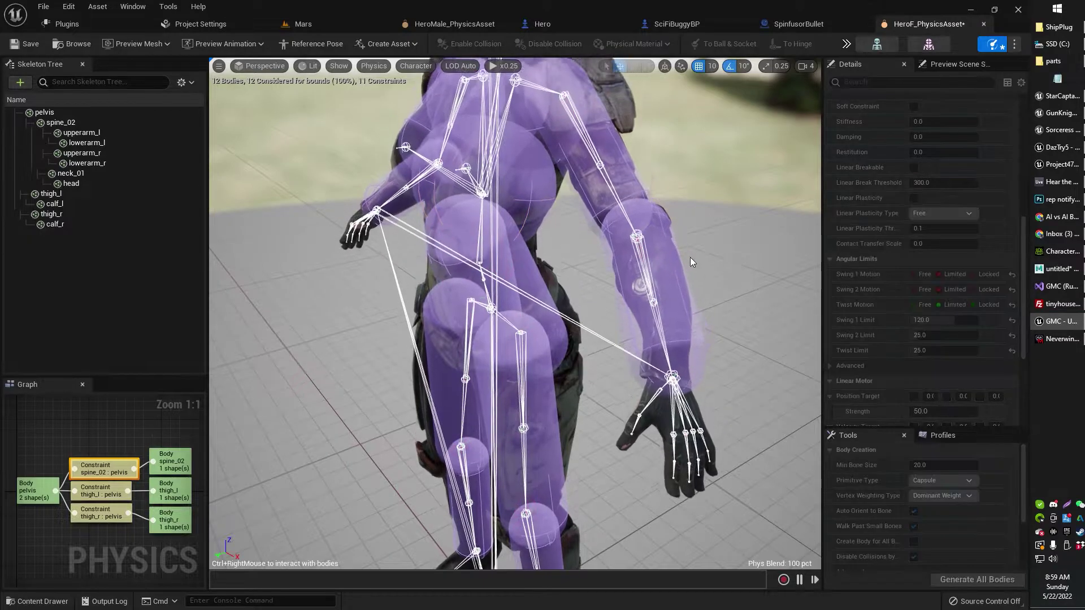
right_click_drag(686, 262, 737, 267)
key("Escape")
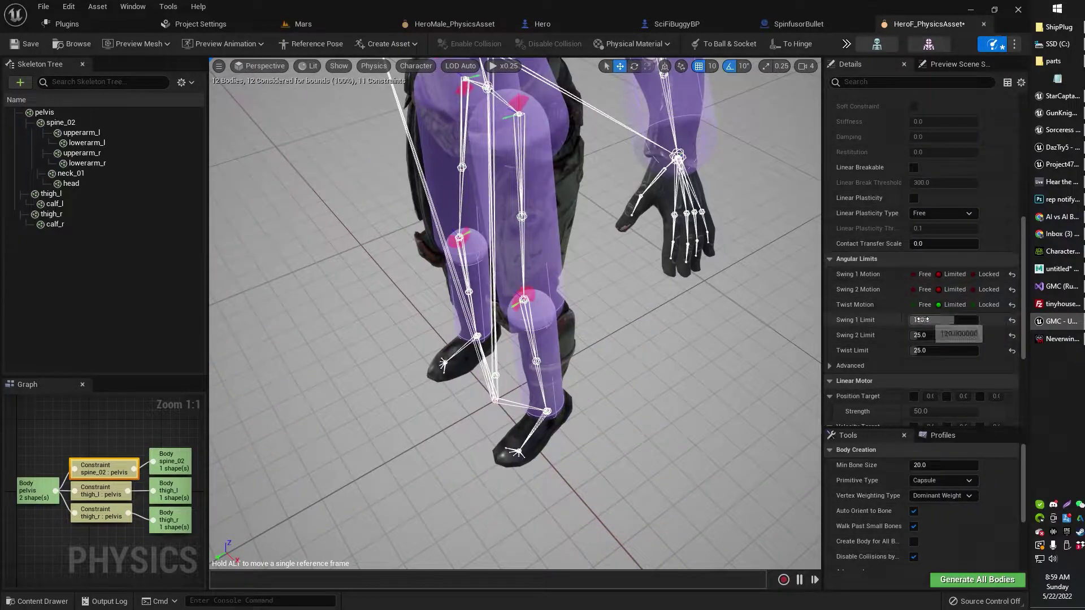
Undo the Swing 1 Limit change on the constraint between spine_02 and pelvis
left_click(924, 320)
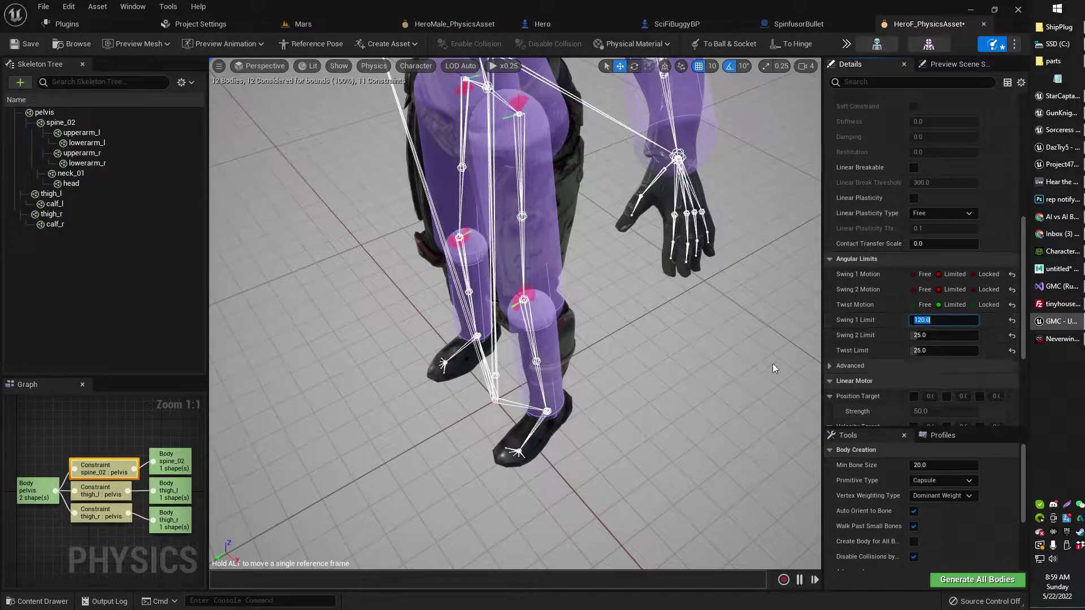
left_click(720, 361)
key("ctrl+z")
Reselect the constraint between spine_02 and pelvis at the waist and save the female hero's physics asset
right_click_drag(647, 277, 655, 217)
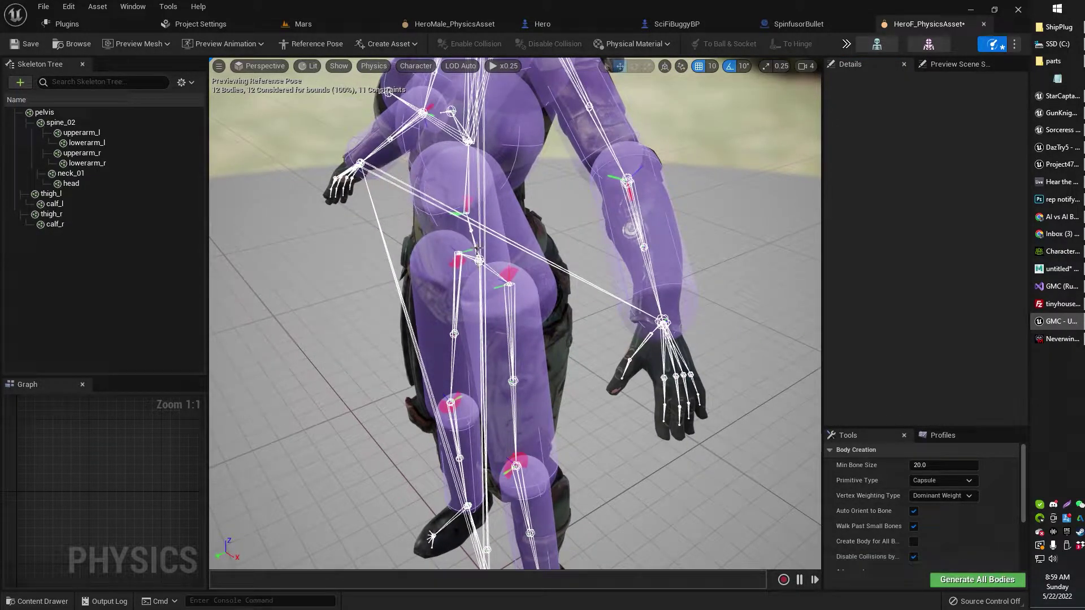
left_click(466, 207)
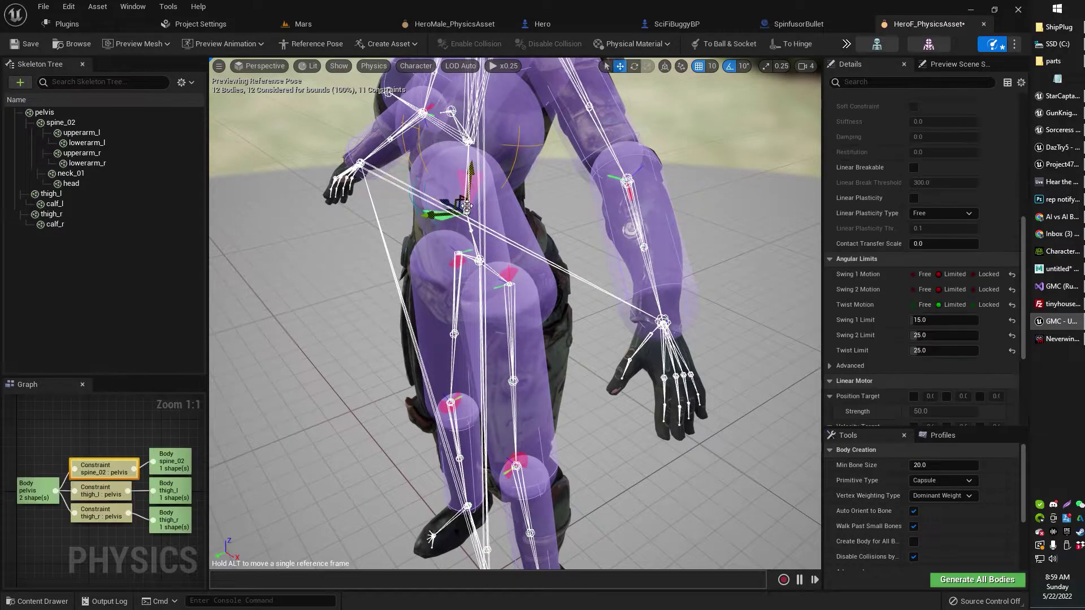
right_click_drag(587, 315, 631, 285)
key("s")
key("a")
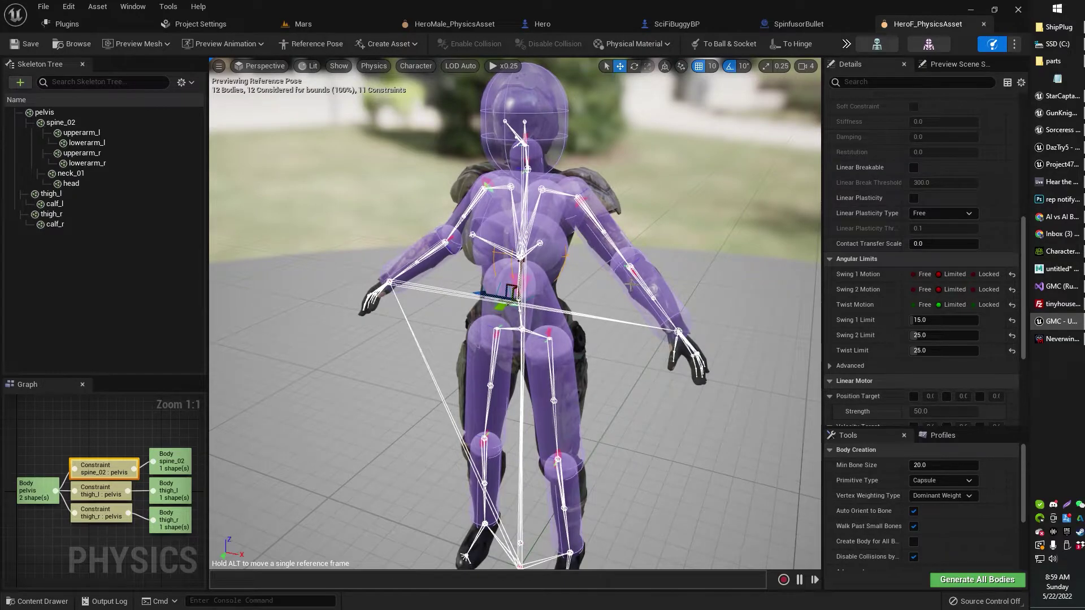